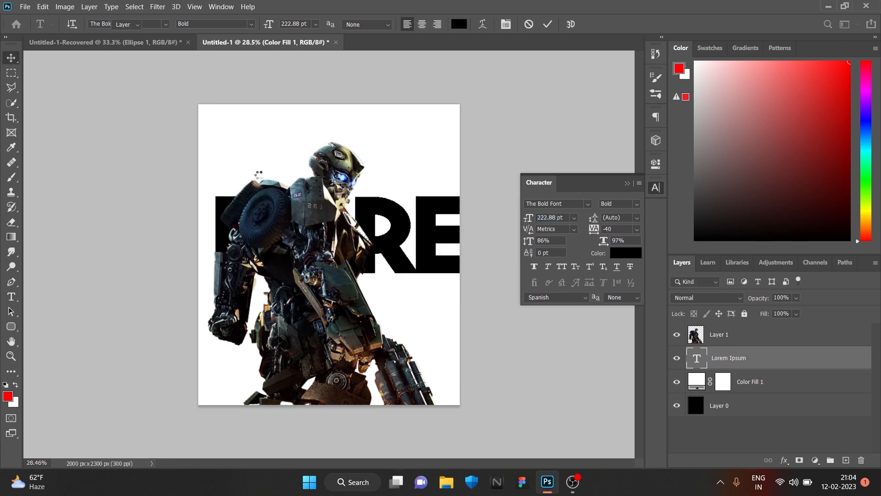
Replace the placeholder text behind the robot with TRANS
left_click_drag(423, 242, 406, 262)
key("t")
left_click(408, 261)
key("BackSpace")
key("BackSpace")
key("BackSpace")
key("Right")
key("Right")
key("Right")
key("Right")
key("Right")
key("Right")
key("Right")
key("Right")
key("BackSpace")
key("BackSpace")
key("BackSpace")
key("BackSpace")
key("BackSpace")
key("BackSpace")
key("BackSpace")
key("BackSpace")
type("TRANS")
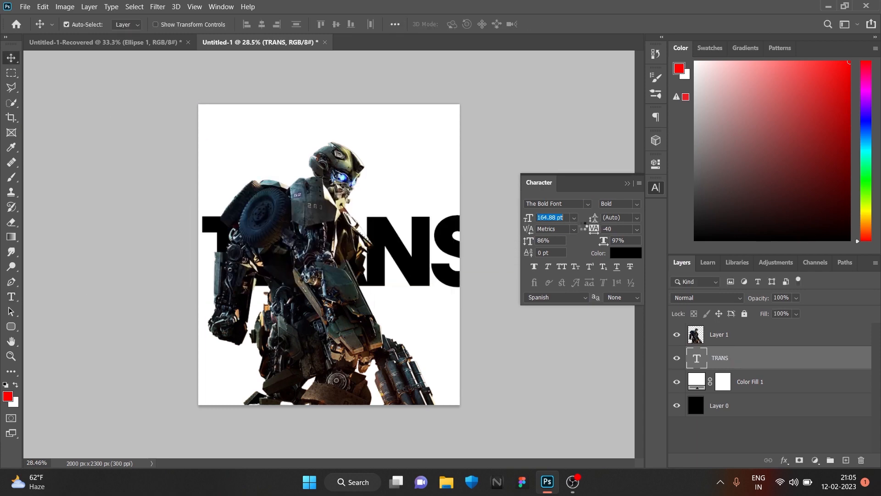
Set the TRANS text's font size to 195.88 pt and position it to span the full canvas width
left_click_drag(584, 225, 604, 224)
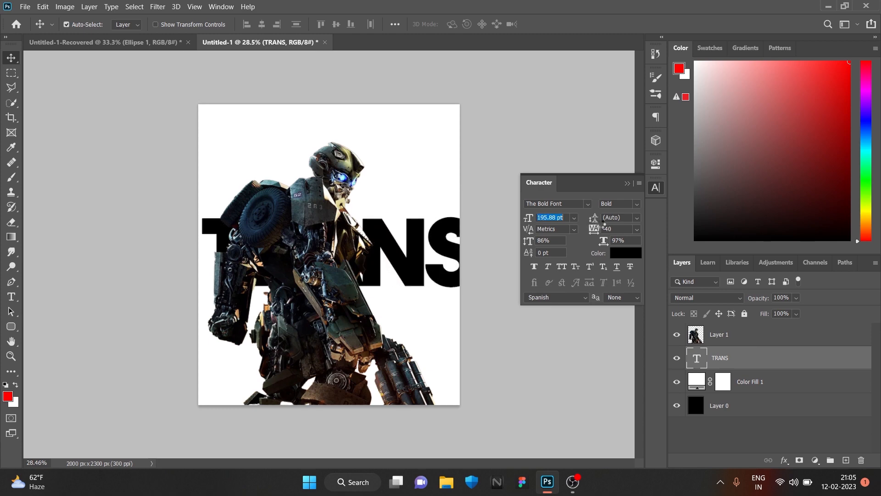
left_click_drag(452, 247, 450, 257)
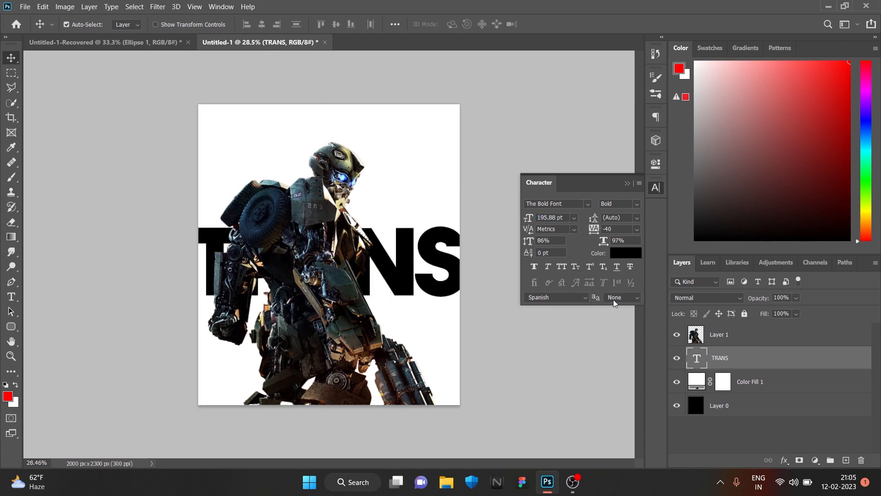
Add a separate white (ffffff) text layer reading TRA below the black TRANS text
left_click(12, 301)
left_click(216, 355)
left_click(627, 256)
left_click(457, 262)
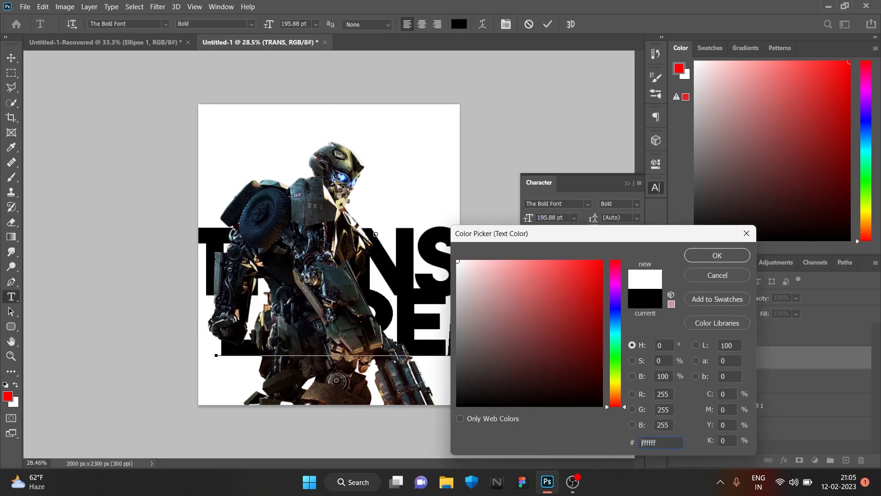
left_click(717, 255)
key("BackSpace")
type("TRANS TRAN")
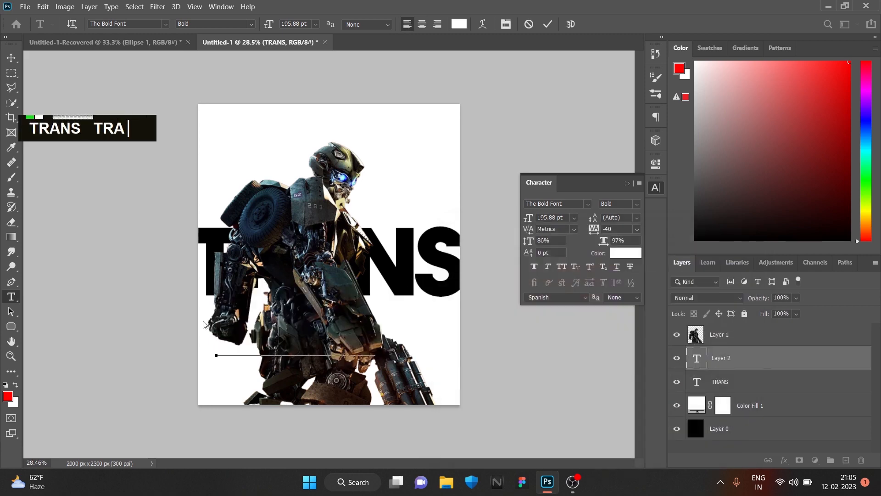
key("shift+BackSpace")
key("shift+BackSpace")
key("shift+BackSpace")
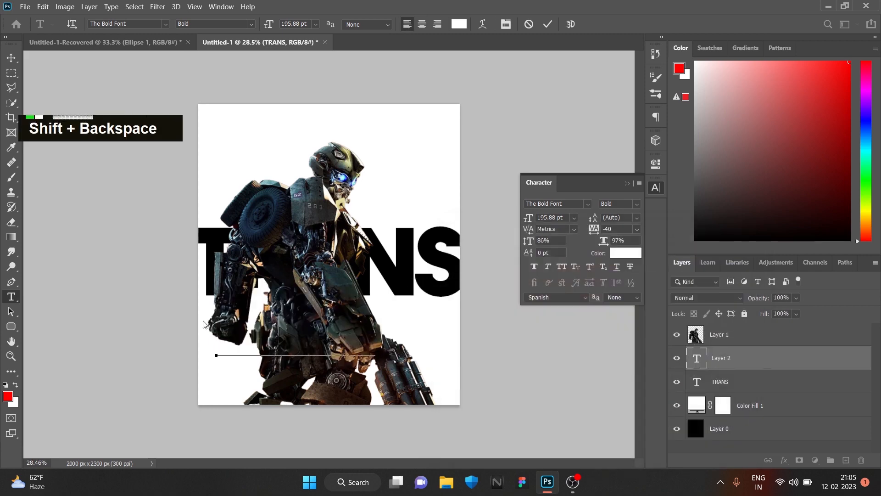
key("BackSpace")
key("BackSpace")
key("BackSpace")
type("TRA")
left_click(15, 58)
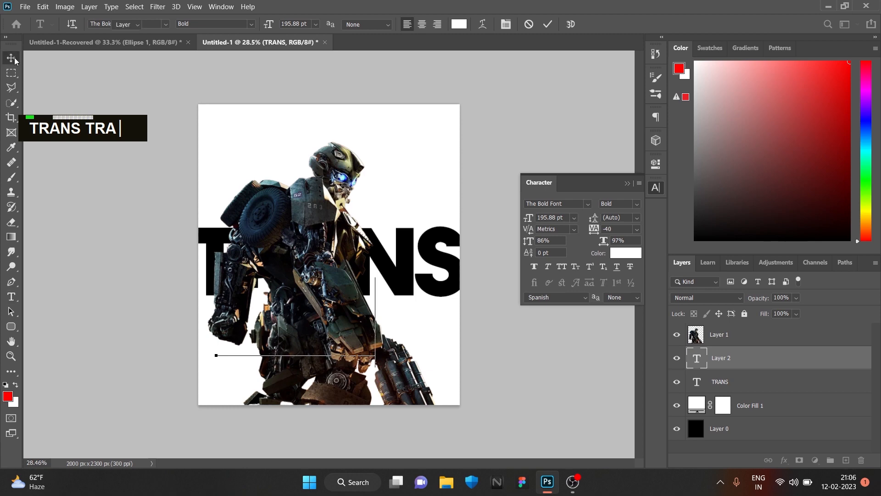
Bring the TRA layer in front of the robot, size it to 173.88 pt and place it over the first letters of TRANS
left_click_drag(736, 360, 738, 329)
left_click_drag(287, 334, 264, 283)
left_click_drag(527, 220, 518, 221)
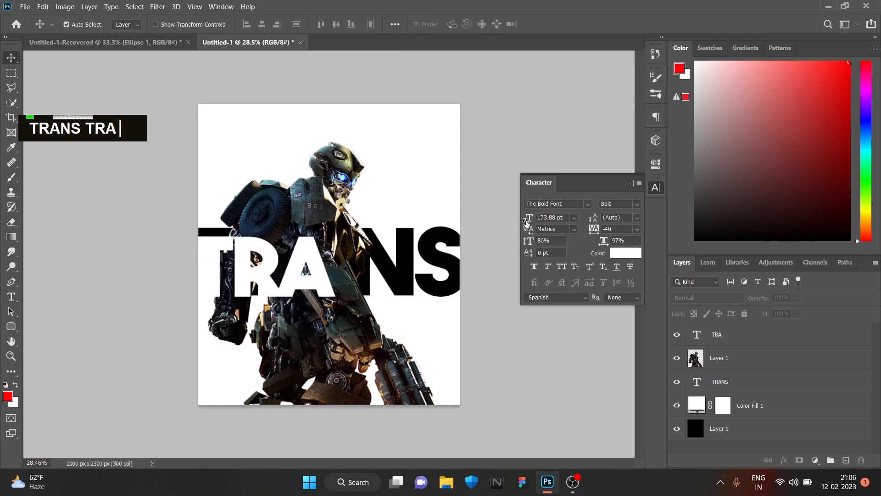
left_click_drag(321, 281, 328, 273)
Add another white text layer reading NS below the TRA text
left_click(11, 297)
left_click(232, 361)
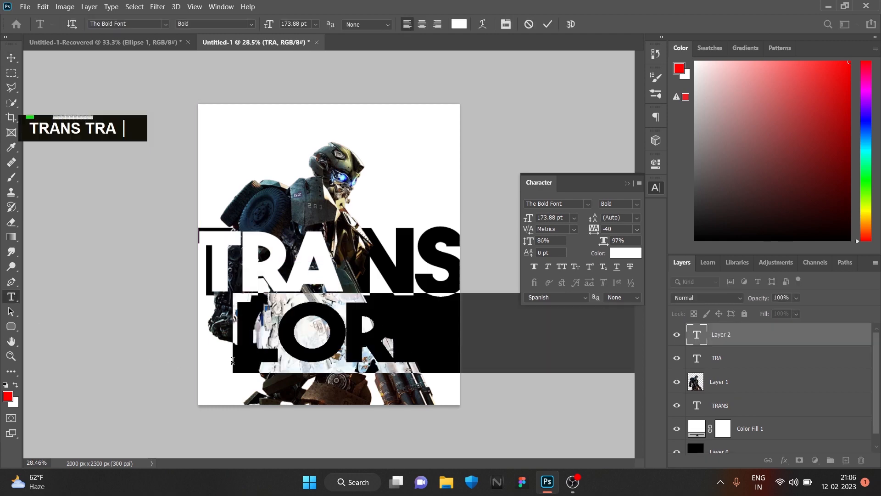
key("BackSpace")
type("NA")
key("BackSpace")
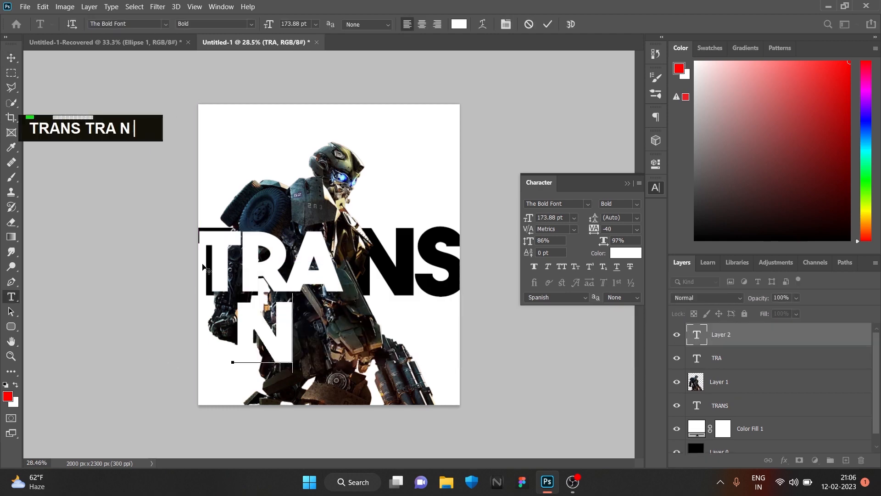
type("NS")
key("shift+BackSpace")
key("shift+BackSpace")
type("S")
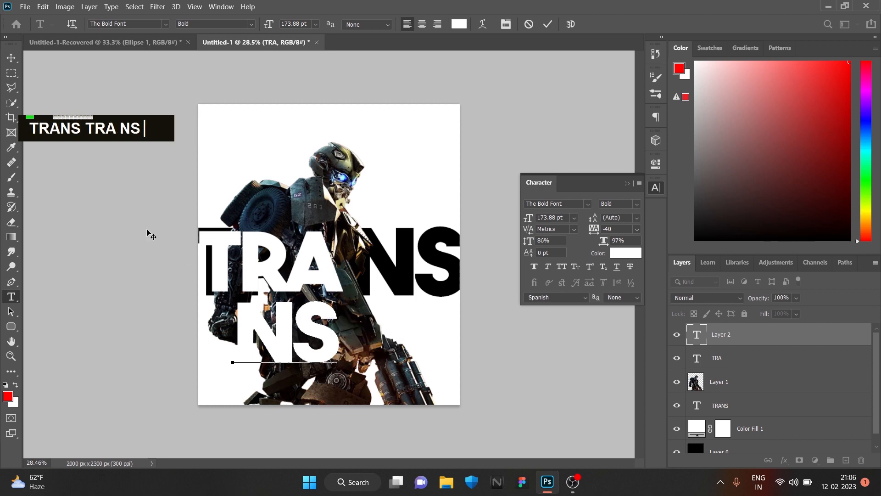
left_click(10, 58)
Place NS beside TRA on the same line and order its layer behind the robot, directly above the TRANS layer
left_click_drag(329, 340, 407, 277)
left_click_drag(727, 333, 728, 391)
left_click_drag(406, 271, 432, 271)
Enlarge the black TRANS text to 241.88 pt and reposition it as a backdrop behind the white letters
left_click(626, 183)
left_click(719, 403)
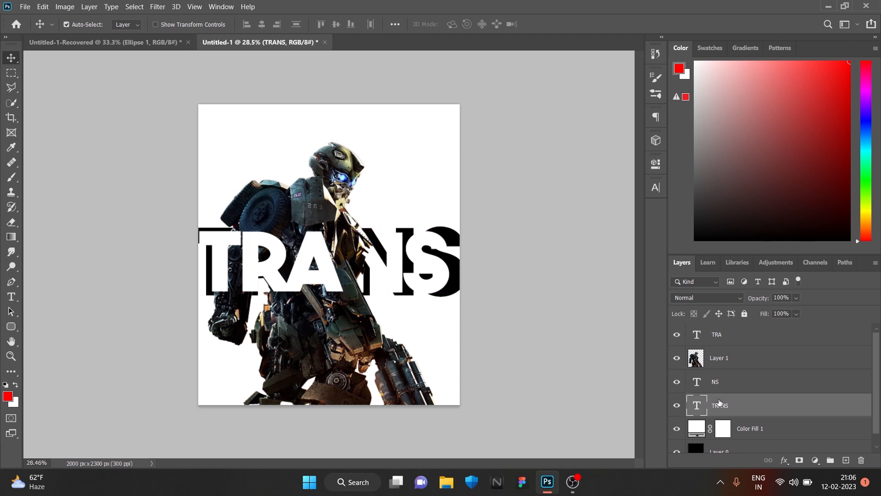
left_click(656, 187)
left_click_drag(542, 218, 554, 217)
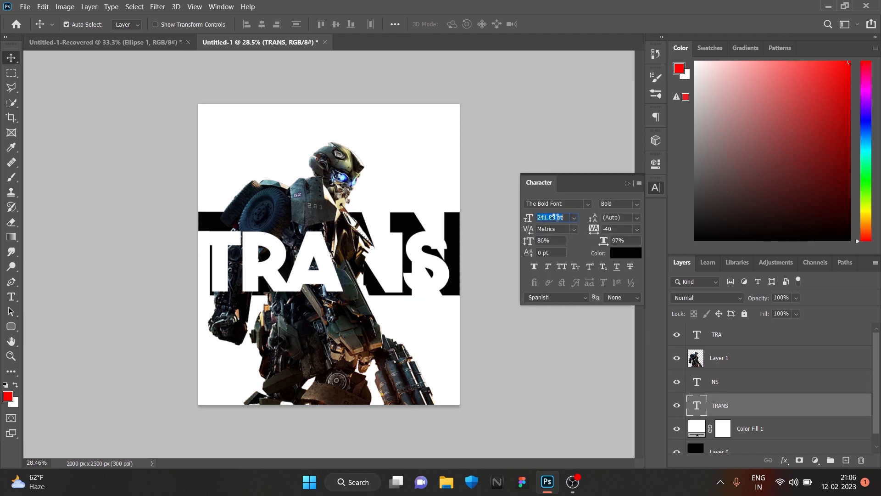
left_click_drag(454, 232, 413, 242)
key("t")
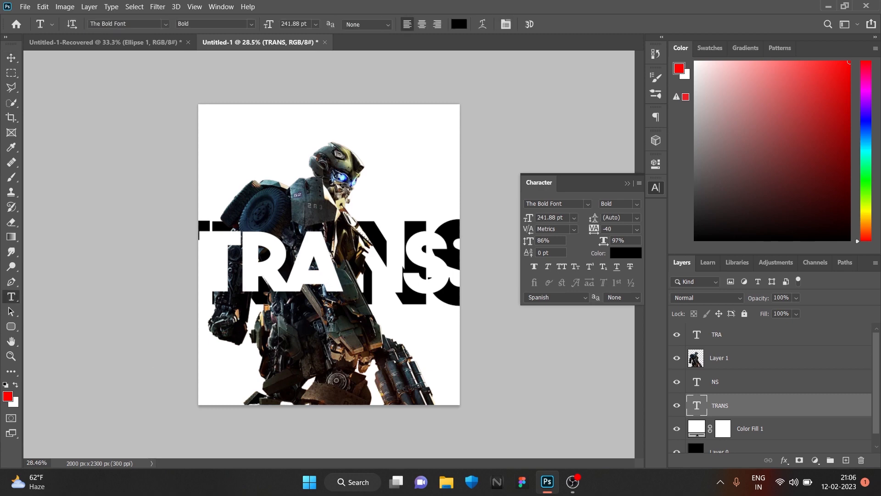
left_click(13, 62)
left_click_drag(450, 270, 449, 262)
Add a small black text FORMERS at 20.88 pt and place it just below the white S
left_click(12, 298)
left_click(396, 312)
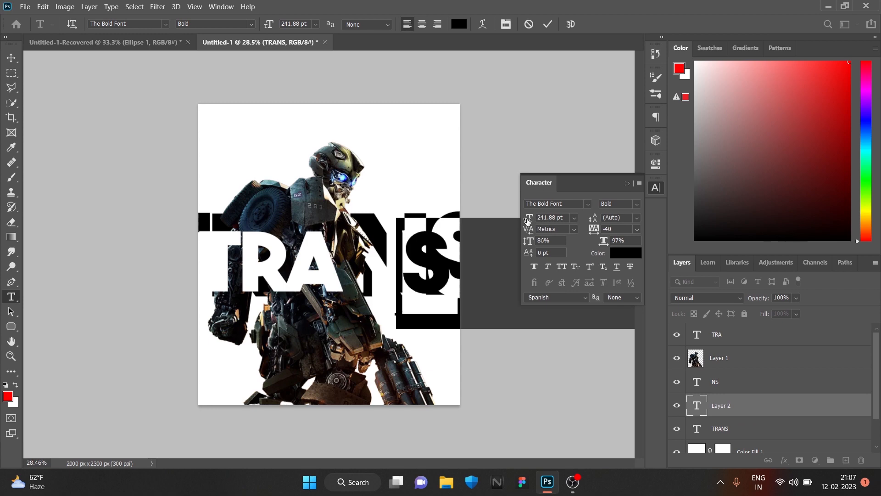
left_click_drag(528, 220, 383, 357)
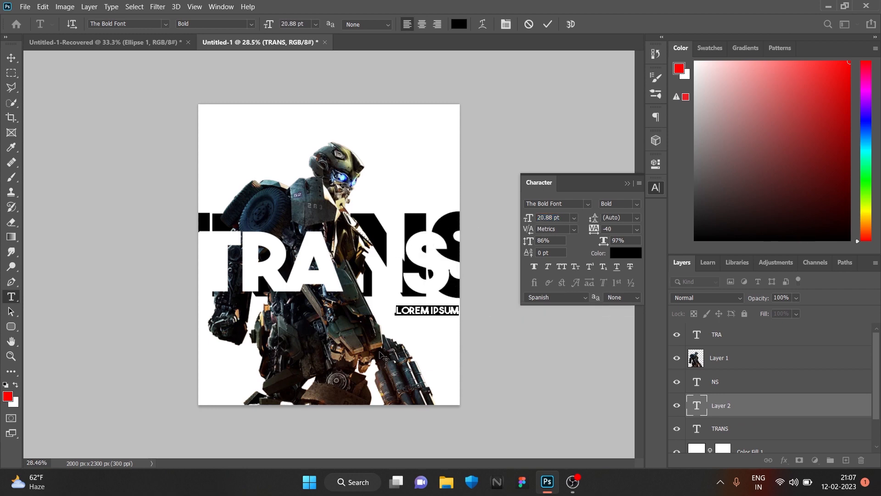
type("FORMERS")
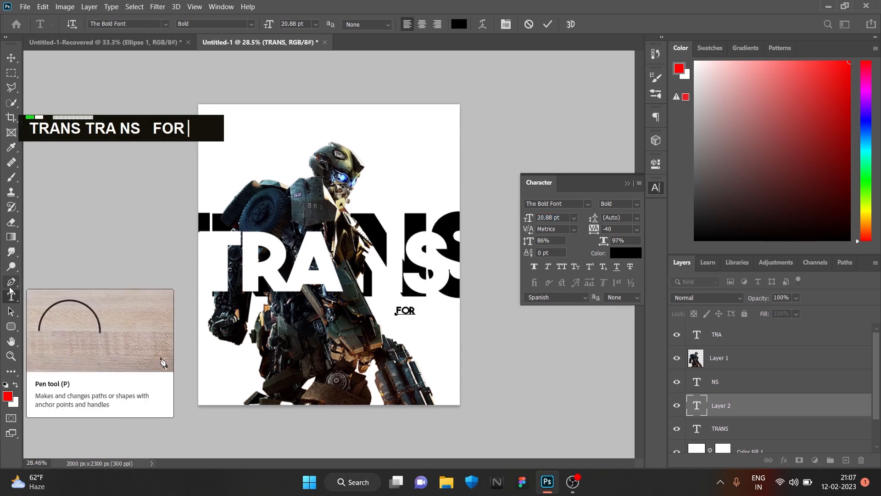
left_click(11, 60)
left_click_drag(421, 311, 429, 301)
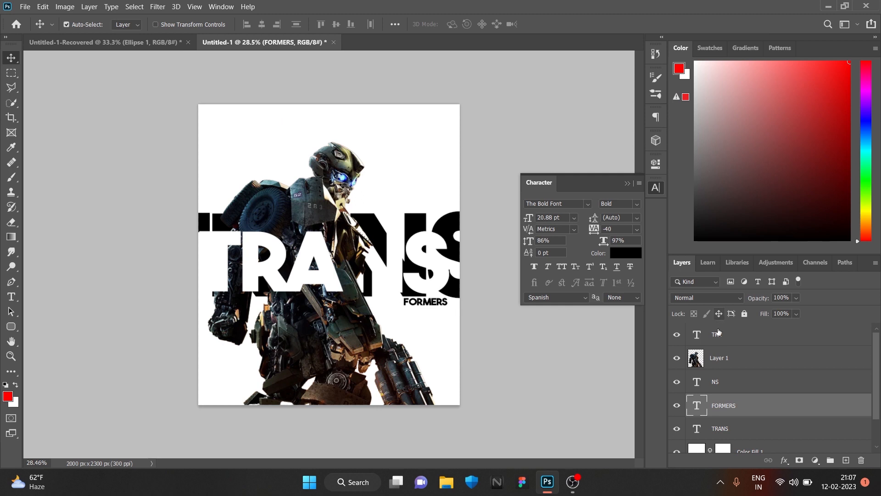
Create a new empty layer and place it directly beneath the robot layer
left_click(759, 365)
left_click(846, 461)
left_click_drag(767, 361, 770, 393)
Set up the Brush tool with a soft round tip of 300 px
key("b")
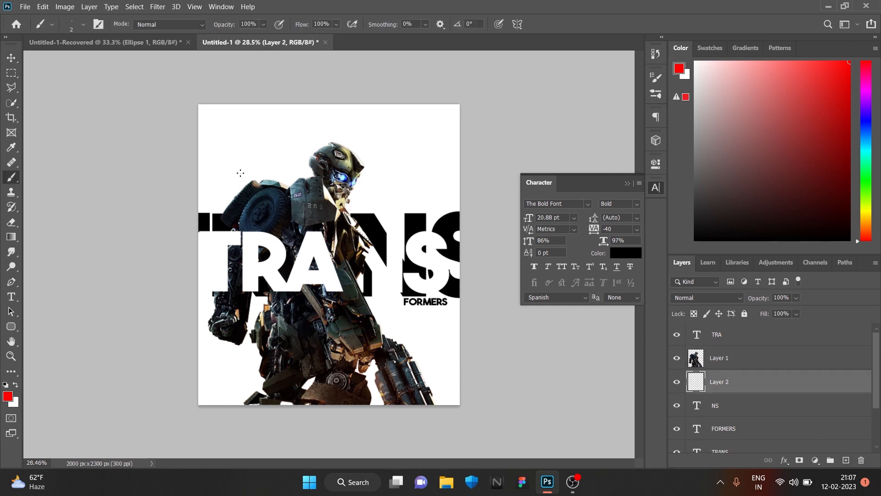
key("bracketright")
key("bracketright")
key("bracketright")
key("bracketright")
key("bracketright")
key("bracketright")
key("bracketright")
key("bracketright")
key("bracketright")
key("bracketright")
key("bracketright")
key("bracketright")
key("bracketright")
key("bracketright")
key("bracketright")
key("bracketright")
key("bracketright")
key("bracketright")
key("bracketright")
key("bracketright")
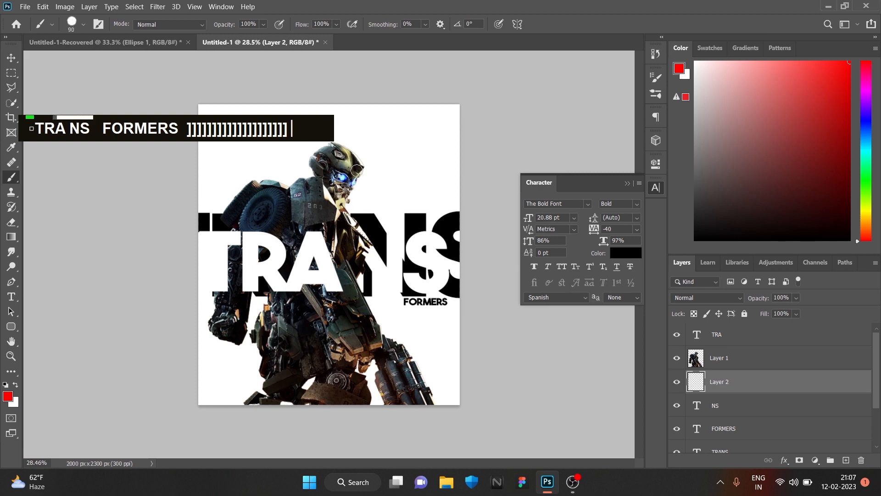
key("bracketright")
key("bracketright")
key("bracketright")
key("bracketright")
key("bracketright")
key("bracketright")
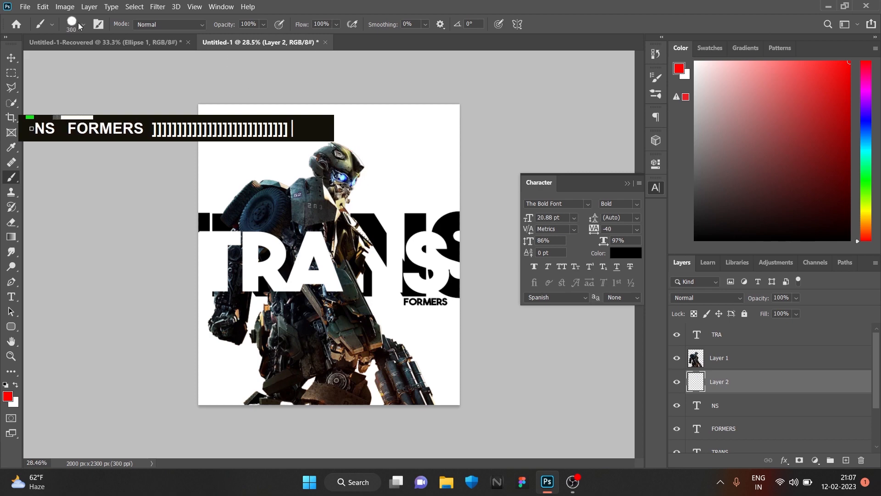
left_click(80, 25)
left_click(81, 111)
left_click_drag(344, 159, 350, 184)
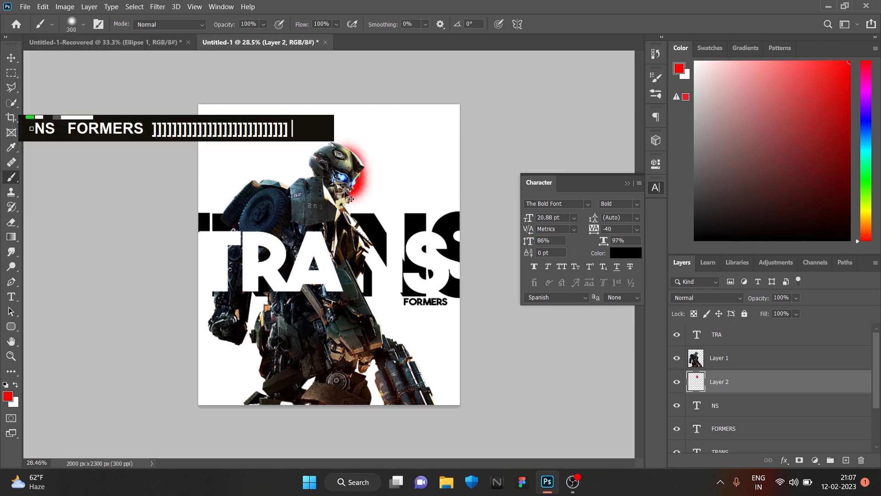
key("ctrl+z")
key("ctrl+z")
Set the foreground color to black (000000) and the brush to 500 px, 30% opacity and 42% flow
left_click(5, 395)
left_click(459, 415)
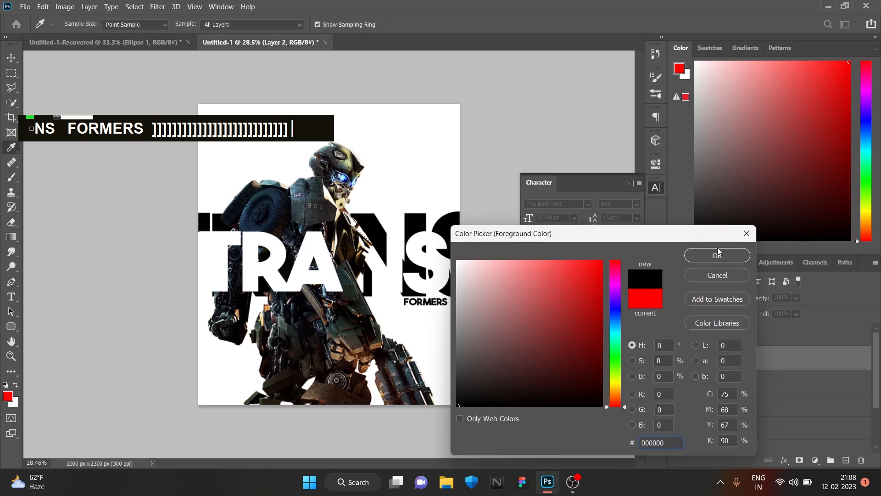
left_click(717, 248)
key("ctrl+bracketleft")
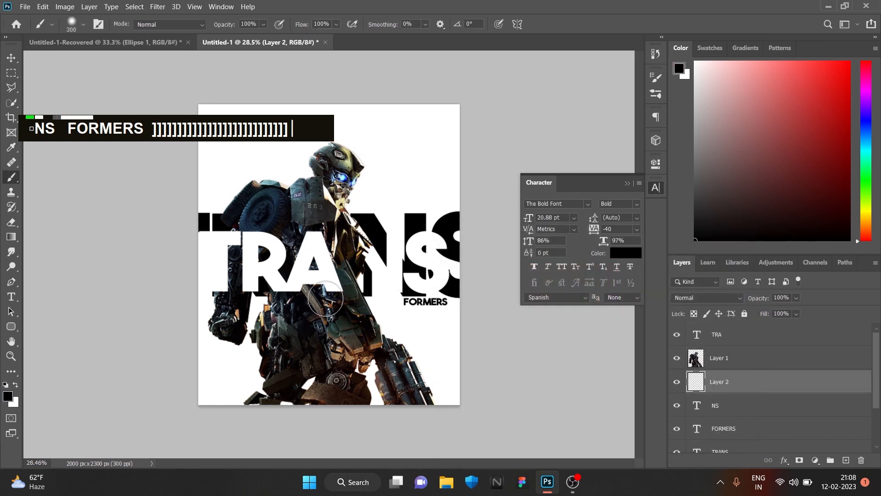
key("bracketright")
key("bracketright")
key("3")
left_click(337, 25)
left_click(316, 37)
Paint soft black shadows behind the robot around its head, torso, shoulder and hand, redoing the stroke near the legs
mouse_move(331, 180)
left_mouse_down()
mouse_move(332, 241)
mouse_move(346, 265)
mouse_move(346, 254)
mouse_move(349, 358)
left_mouse_up()
mouse_move(347, 226)
left_mouse_down()
mouse_move(336, 217)
mouse_move(346, 198)
mouse_move(338, 181)
left_mouse_up()
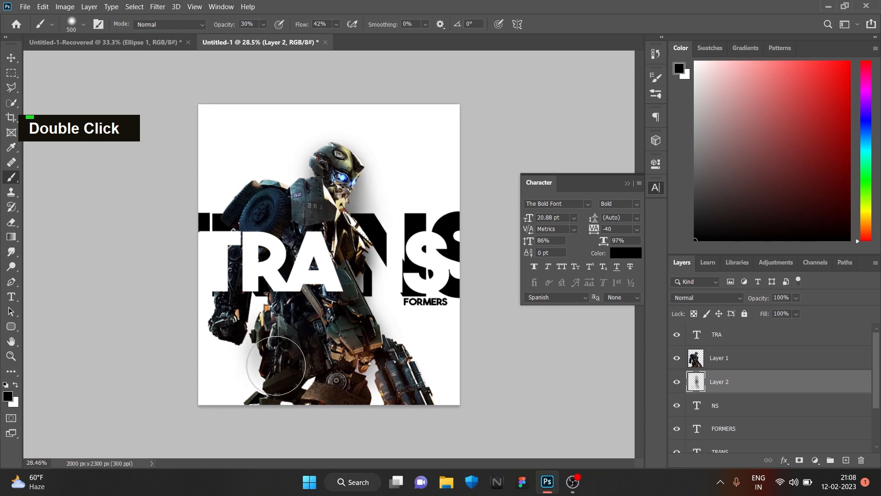
key("ctrl+z")
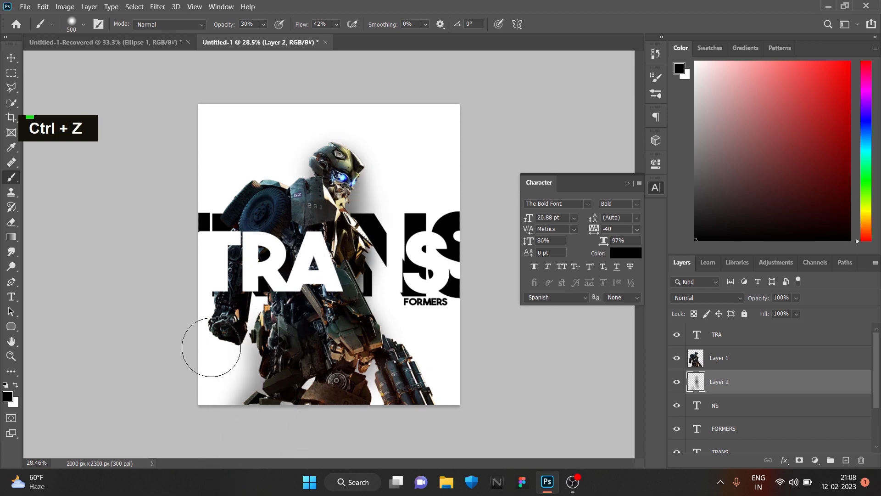
left_click_drag(213, 354, 260, 356)
left_click_drag(254, 202, 245, 232)
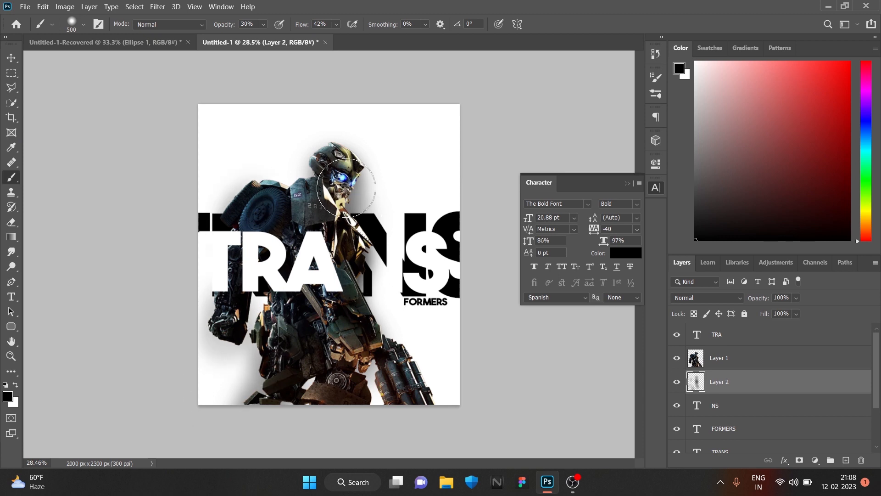
double_click(345, 259)
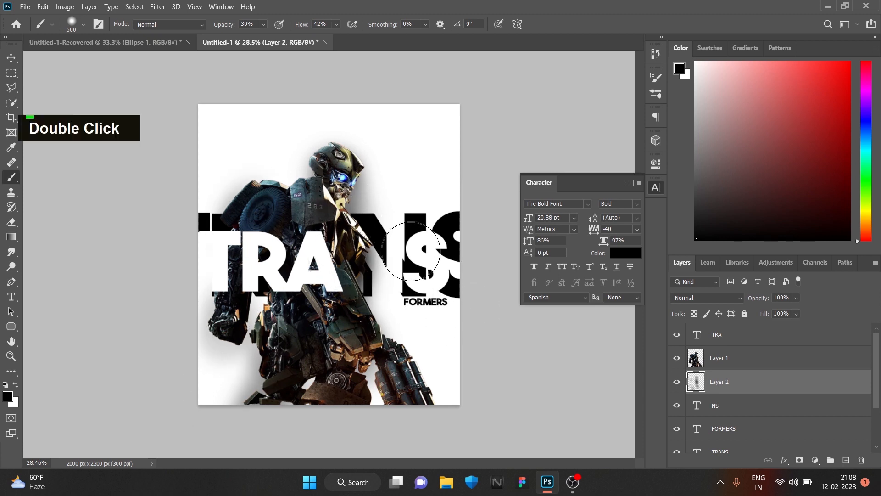
Create a new layer beneath the NS text and paint a soft shadow behind the white letters
left_click(757, 408)
left_click(845, 460)
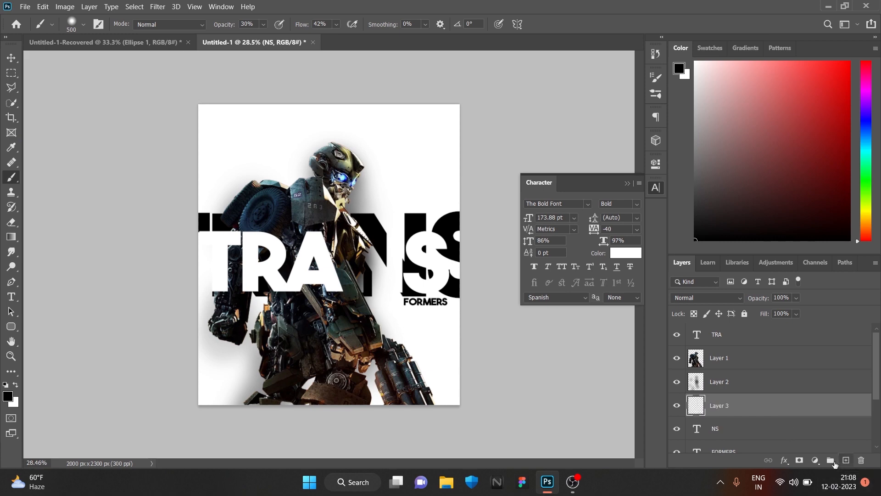
left_click_drag(758, 403, 763, 429)
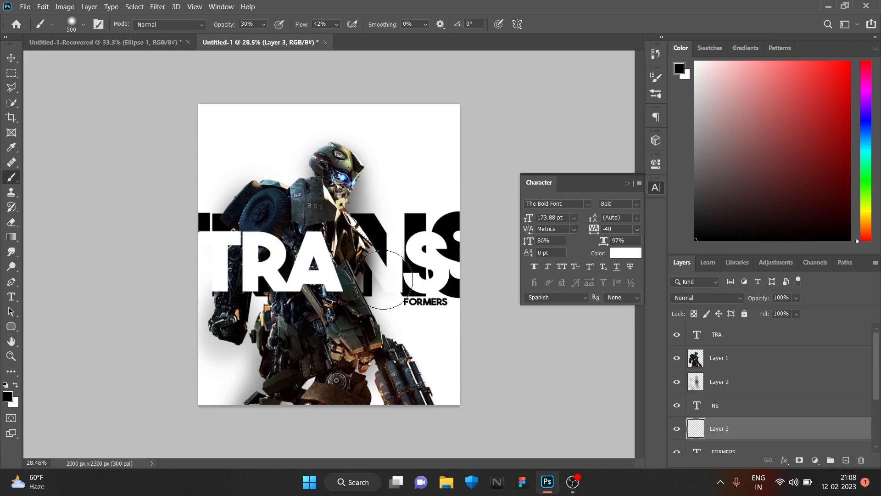
left_click_drag(430, 273, 431, 246)
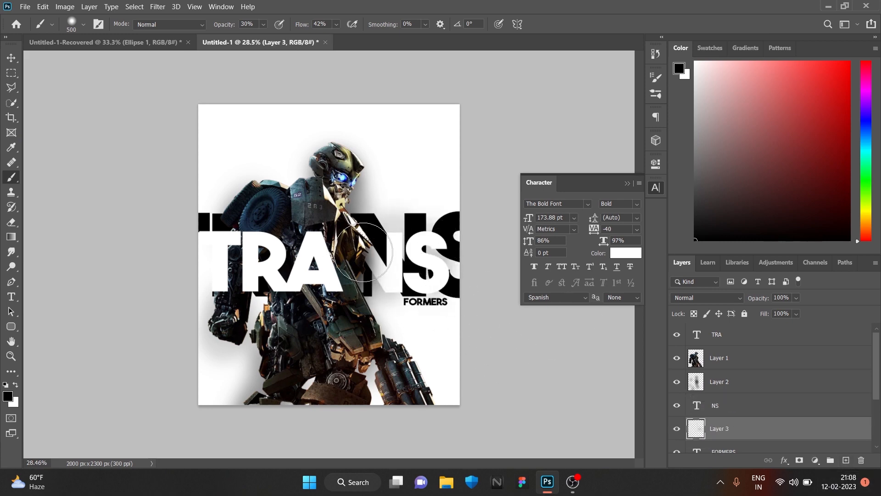
left_click_drag(376, 278, 293, 292)
Create a new empty layer between the TRA text and the robot layer
scroll(736, 380, "up", 2)
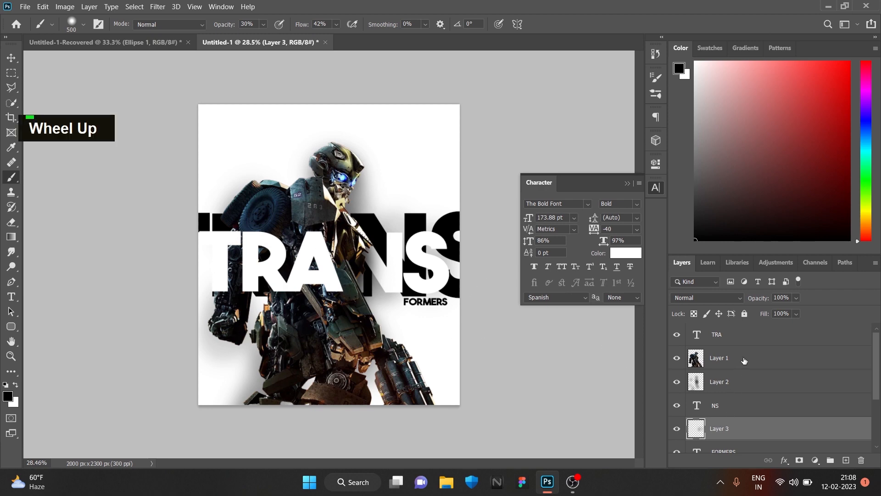
left_click(748, 338)
left_click(784, 459)
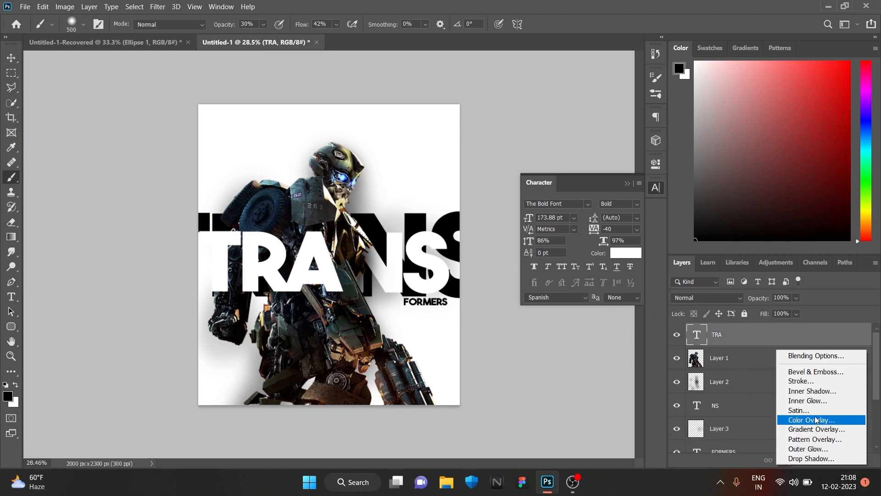
key("Escape")
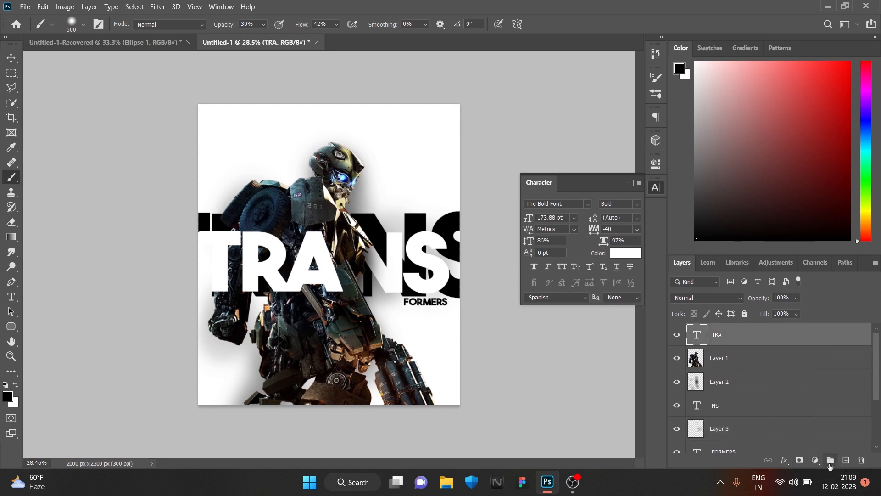
left_click(845, 459)
left_click_drag(734, 334, 737, 363)
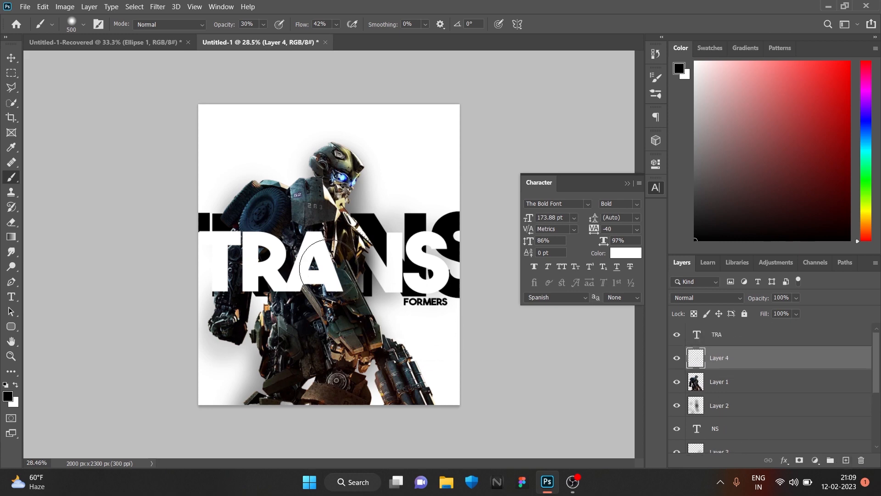
Dab a soft black shadow beneath the TRA letters on the new layer and undo the last dab
double_click(283, 282)
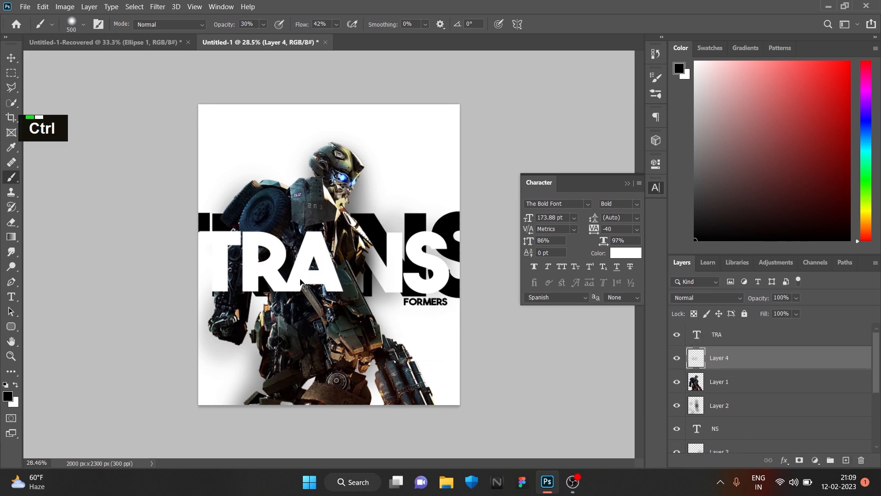
key("ctrl+z")
Shorten the white TRA text to the single letter T
left_click(11, 58)
left_click(281, 266)
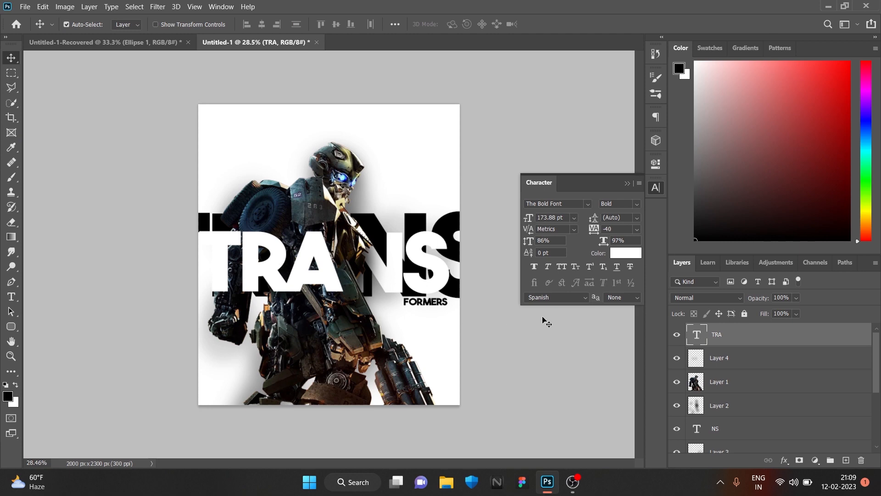
scroll(392, 299, "up", 1)
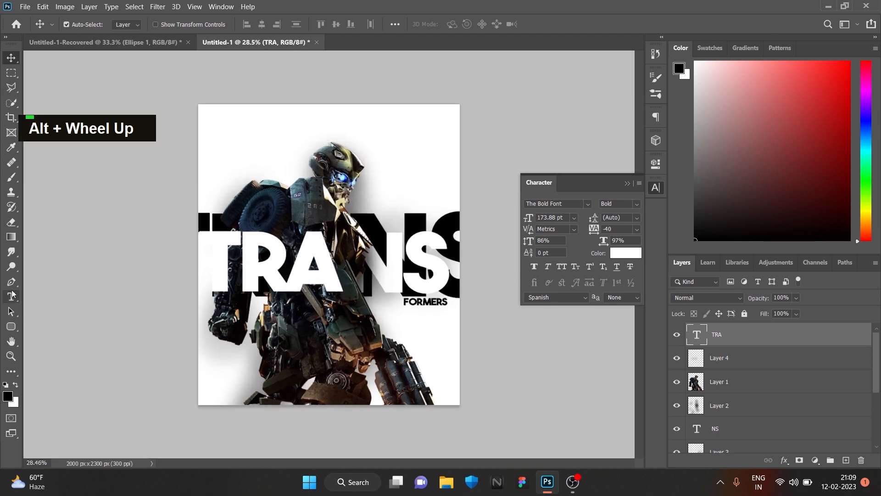
left_click(12, 296)
left_click(327, 265)
key("BackSpace")
key("BackSpace")
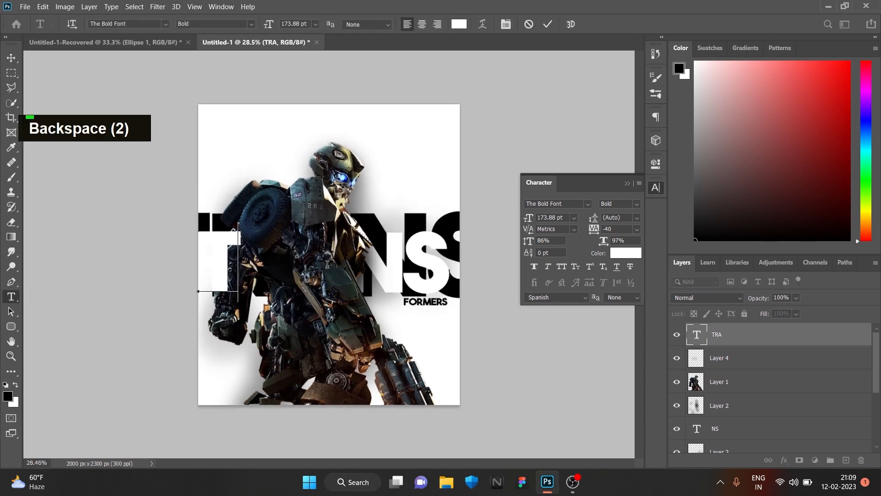
Add the white letters R and A as two separate text layers in the same font and size
double_click(11, 296)
left_click(208, 320)
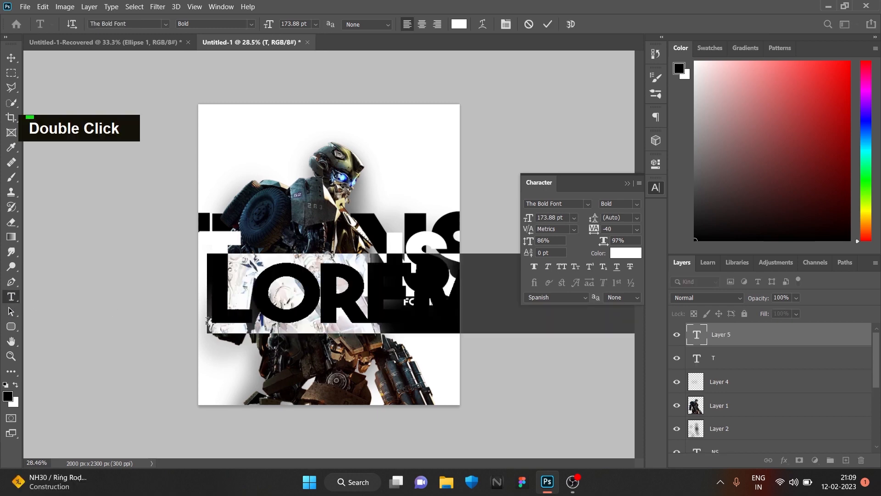
type("R")
double_click(10, 297)
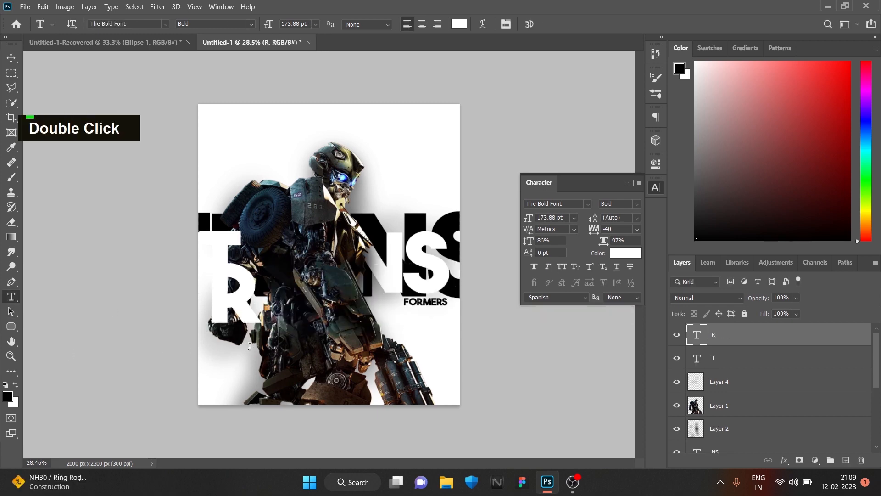
left_click(249, 346)
type("A")
Move the R up beside the T and restack the letter layers in the order T, R, A from top down
left_click(11, 57)
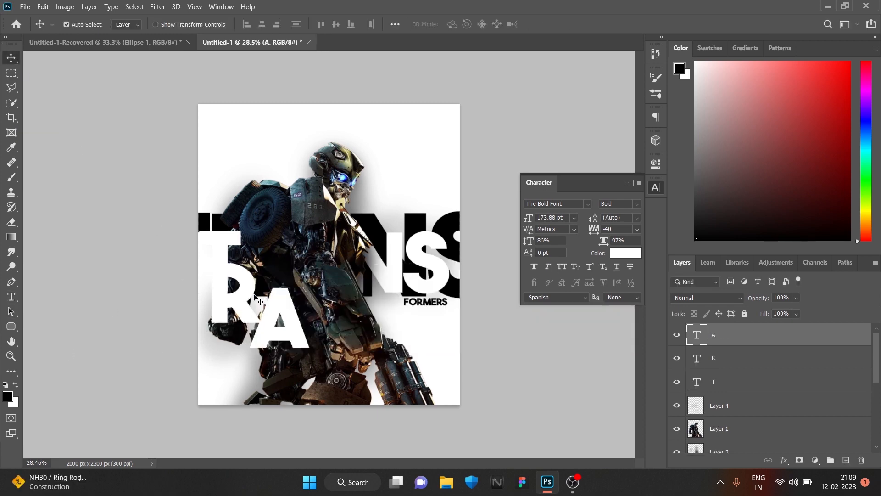
left_click_drag(248, 302, 280, 269)
left_click_drag(728, 361, 742, 390)
left_click_drag(743, 338, 748, 396)
Align the A, R and T with the white NS, slightly overlapping them to form a tight TRANS word
left_click_drag(295, 327, 334, 273)
left_click_drag(262, 272, 328, 276)
left_click_drag(282, 271, 281, 271)
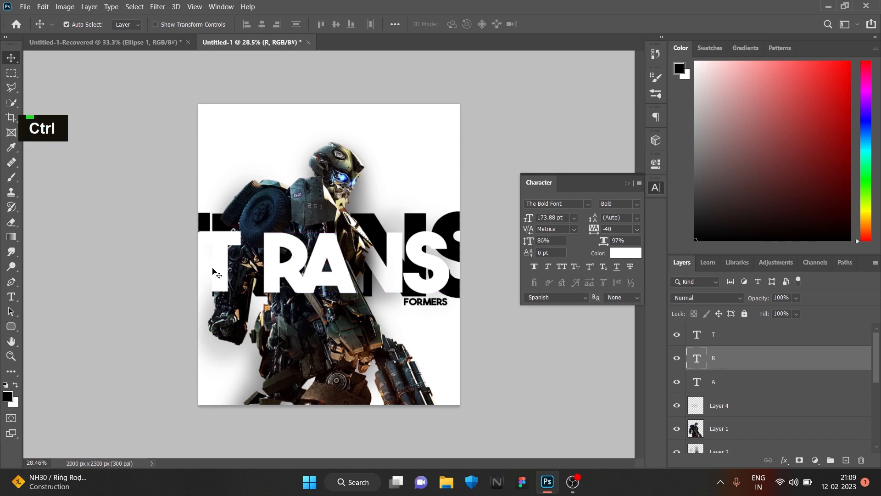
left_click_drag(214, 273, 270, 300)
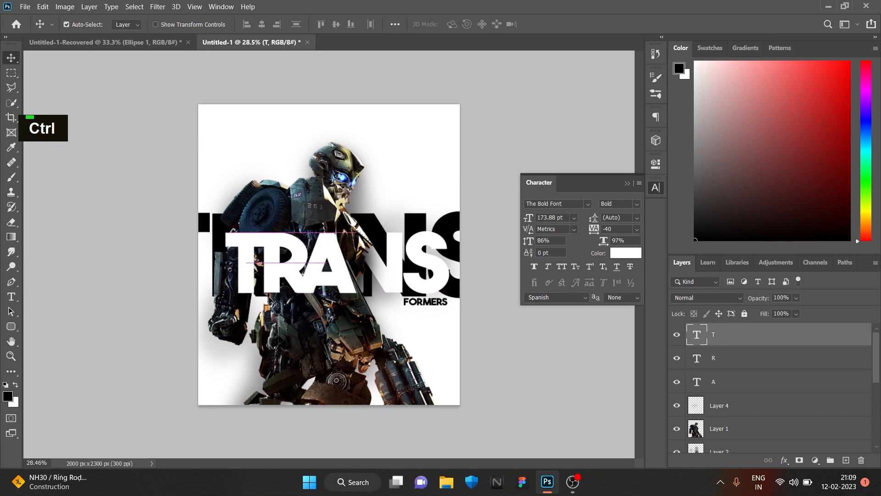
scroll(270, 300, "up", 5)
left_click_drag(321, 276, 323, 275)
Create a layer between T and R and dab a soft shadow beside the T with a 200 px brush
scroll(326, 335, "down", 3)
scroll(325, 335, "down", 3)
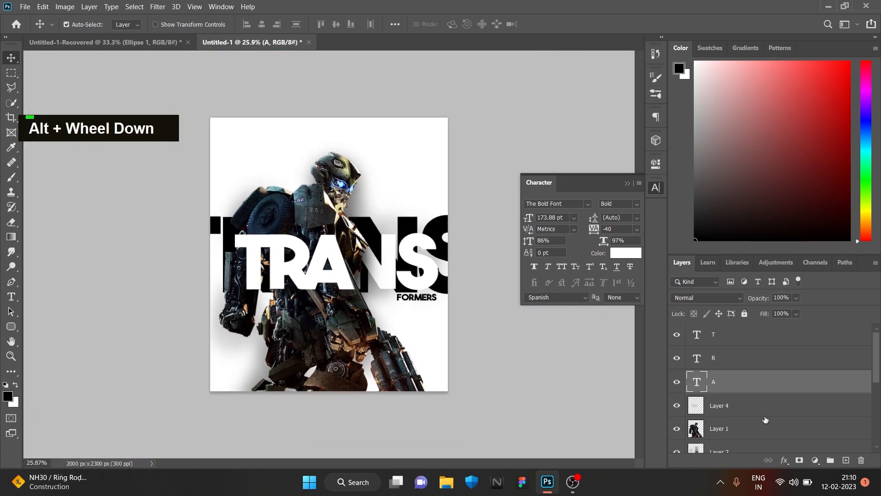
left_click(756, 364)
key("ctrl+shift+alt+n")
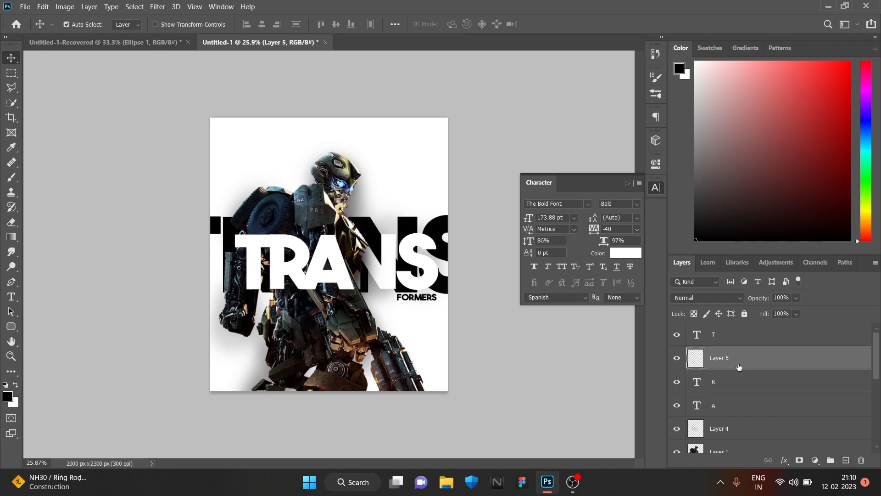
key("b")
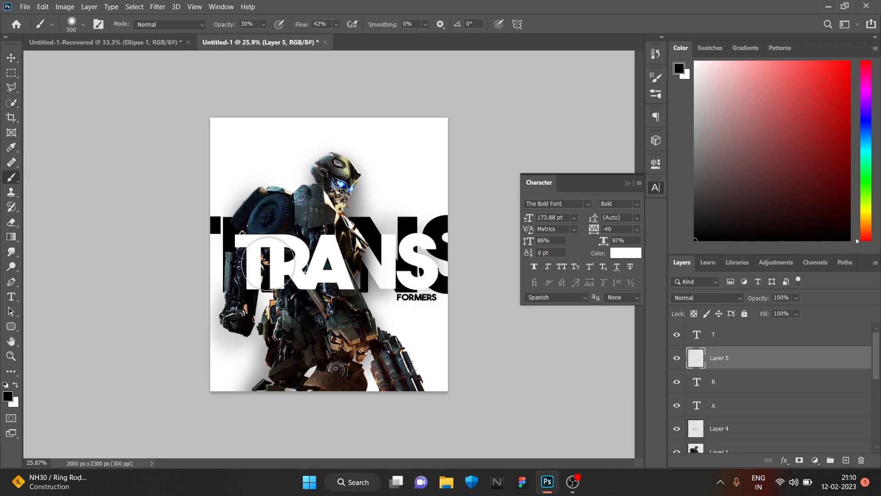
key("bracketleft")
key("bracketleft")
key("bracketleft")
key("bracketleft")
double_click(267, 243)
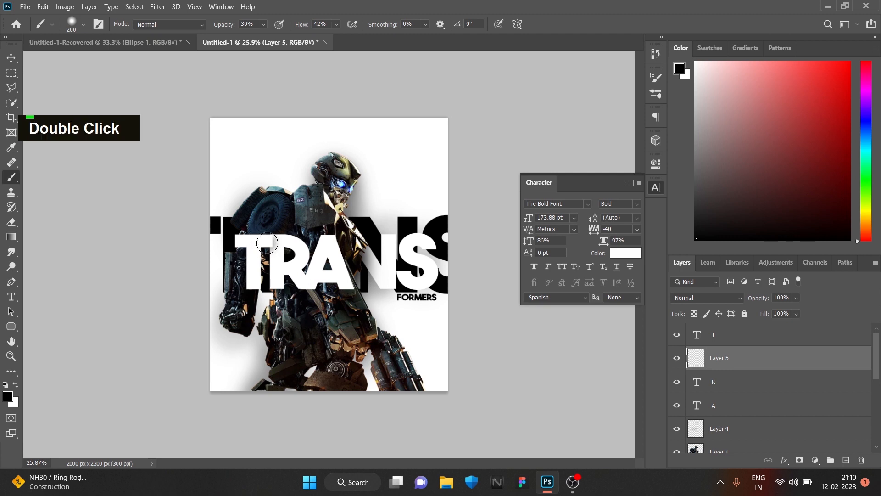
Create a new layer between the R and A layers and paint a soft shadow of the R onto the A
key("v")
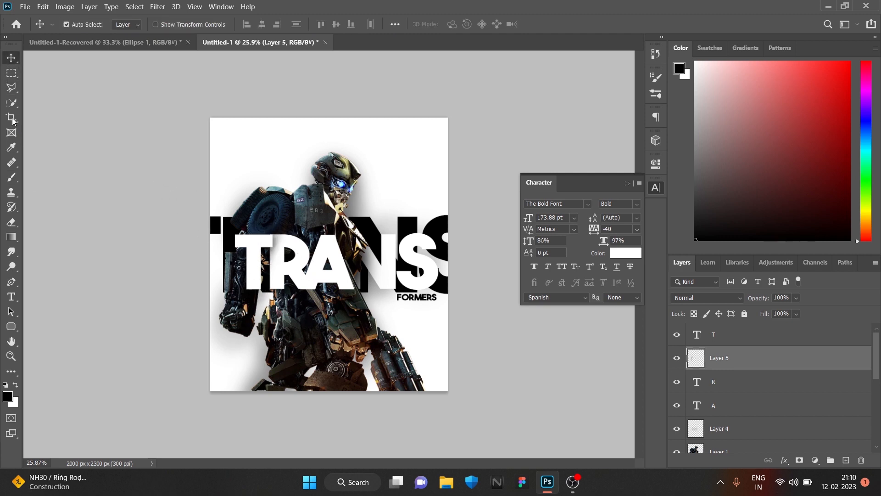
double_click(11, 297)
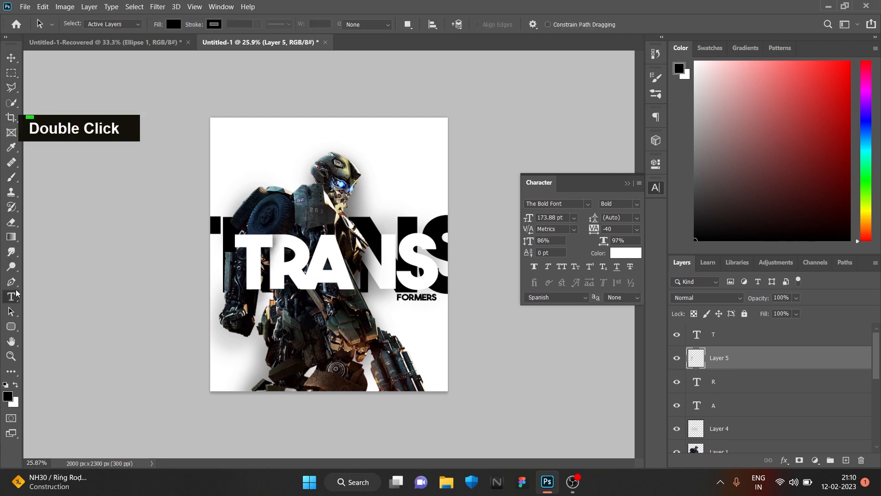
left_click(12, 177)
left_click(757, 382)
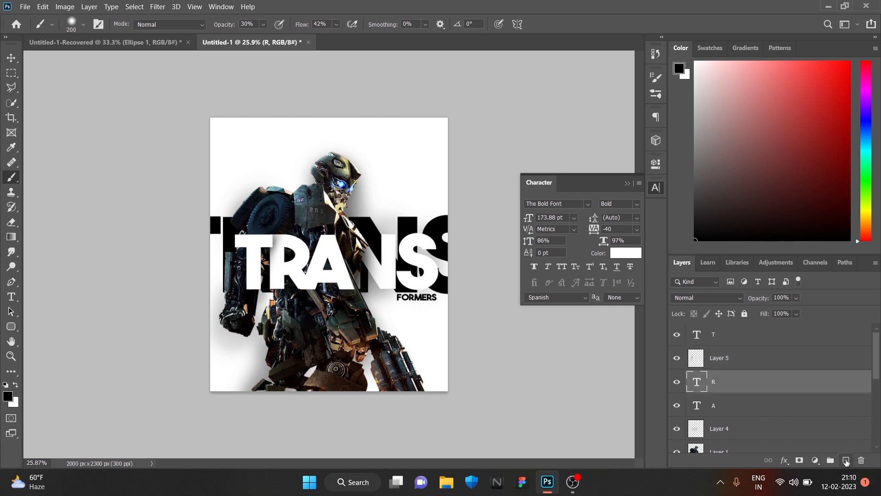
left_click(846, 460)
left_click_drag(747, 383, 746, 415)
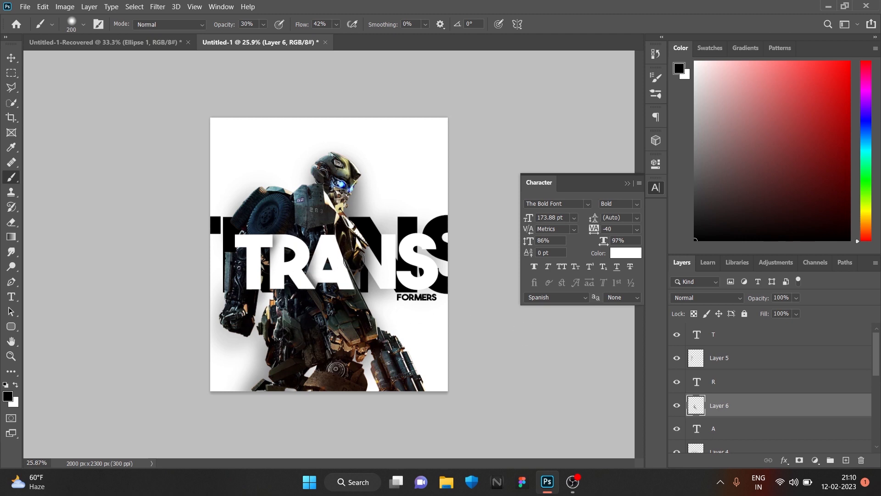
key("v")
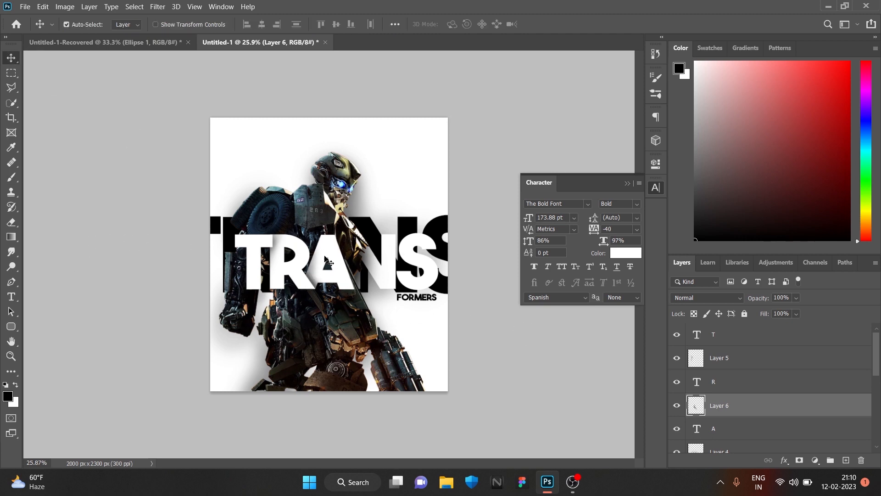
Create a new empty layer directly above the white Color Fill 1 layer
scroll(429, 283, "up", 1)
scroll(429, 282, "down", 1)
scroll(434, 284, "up", 1)
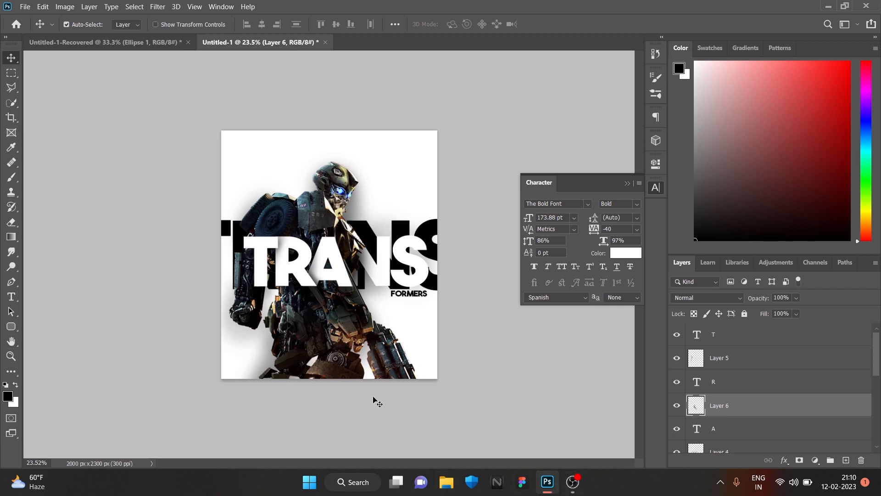
scroll(757, 440, "down", 5)
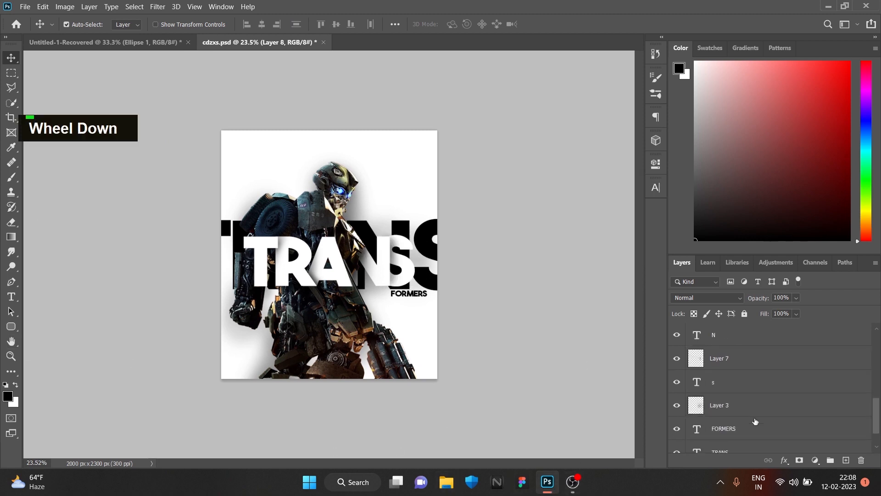
left_click(773, 424)
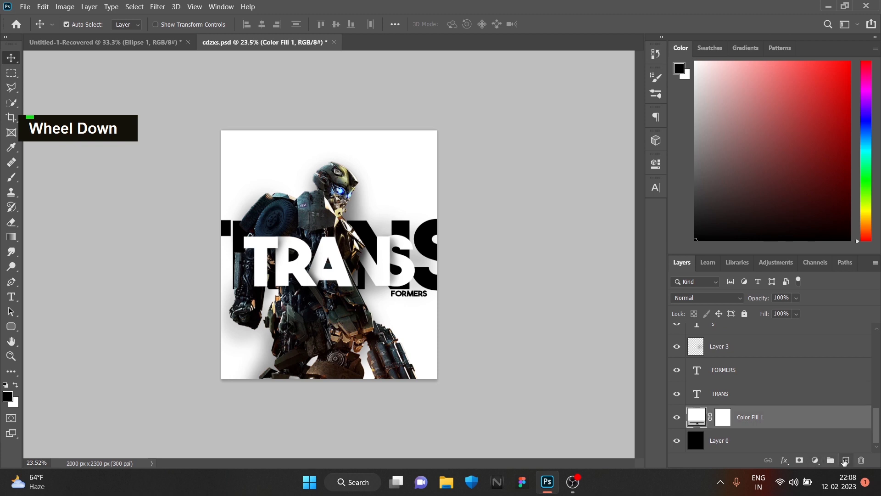
left_click(845, 461)
Choose the Splatter 1 brush for the Pencil tool, after trying Splatter 3
left_click(11, 177)
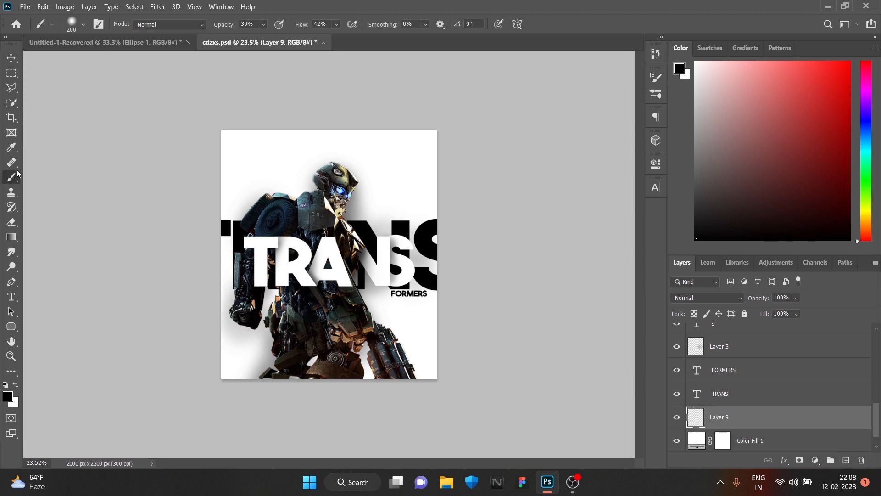
left_click(84, 24)
scroll(78, 169, "up", 3)
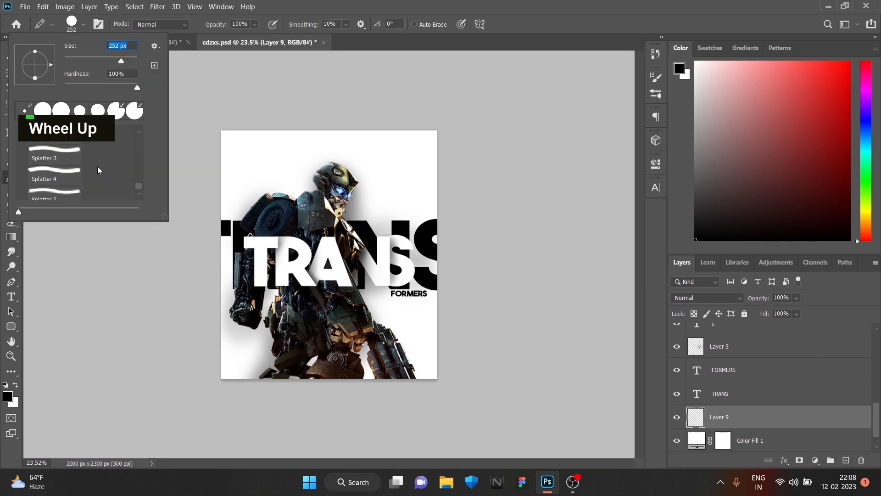
left_click(55, 155)
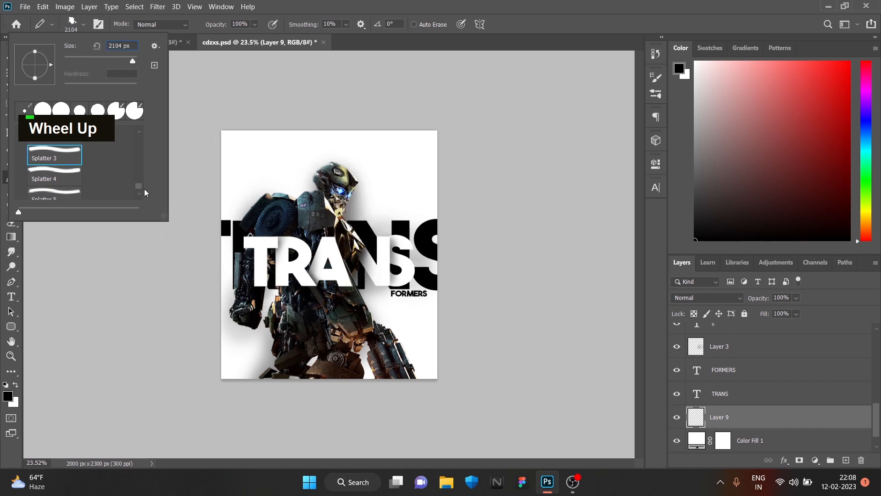
scroll(66, 170, "up", 2)
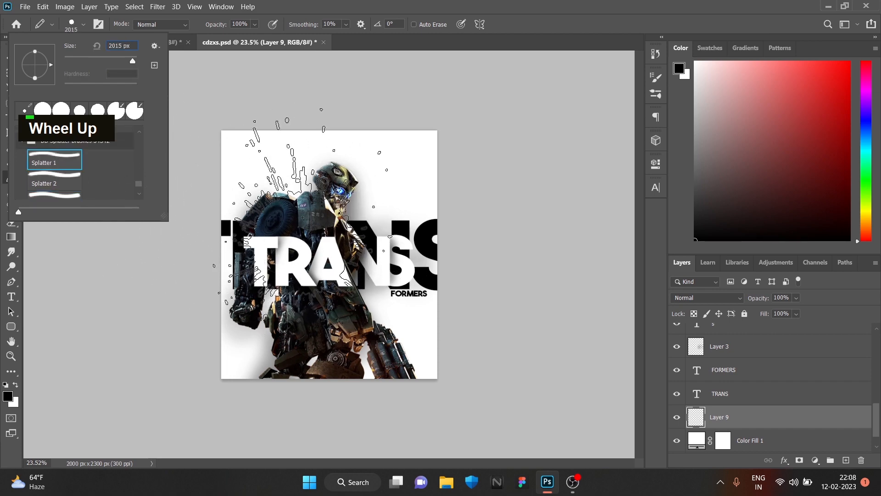
Set the foreground color to a vivid pink-red and stamp 1800 px splatters behind the robot on the new layer
left_click(8, 395)
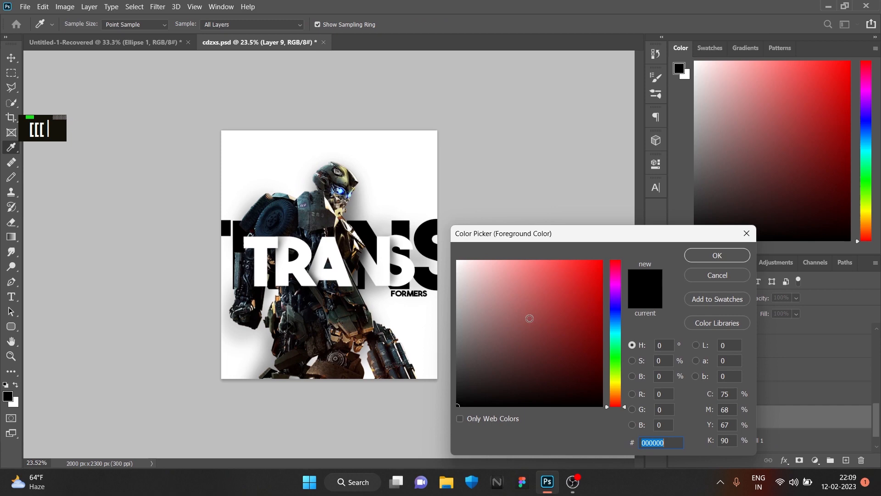
double_click(618, 273)
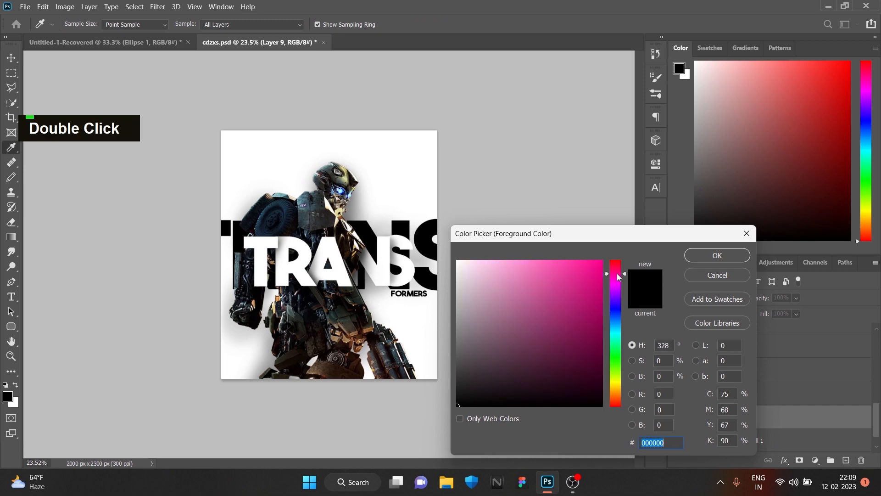
left_click_drag(619, 272, 619, 268)
left_click(602, 262)
left_click(717, 255)
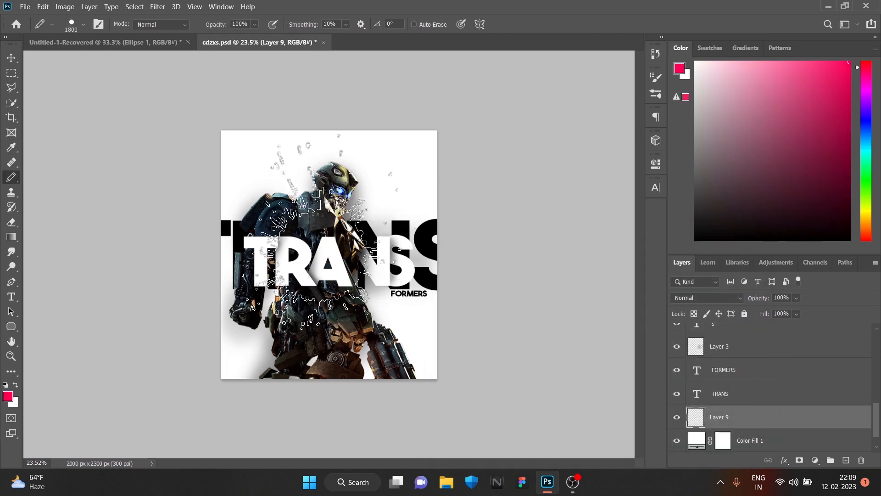
left_click(328, 208)
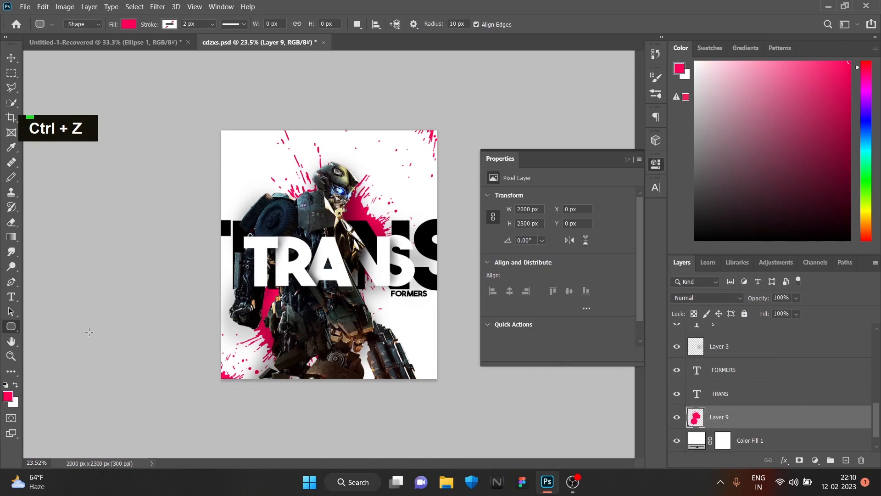
Draw a pink-red circle about 757 px wide in the poster's lower-left area and bring its layer to the top
right_click(14, 326)
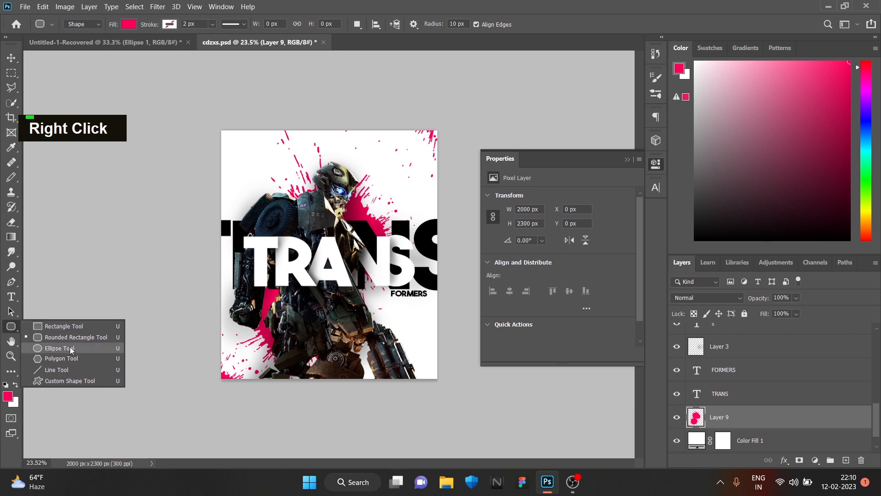
left_click(70, 347)
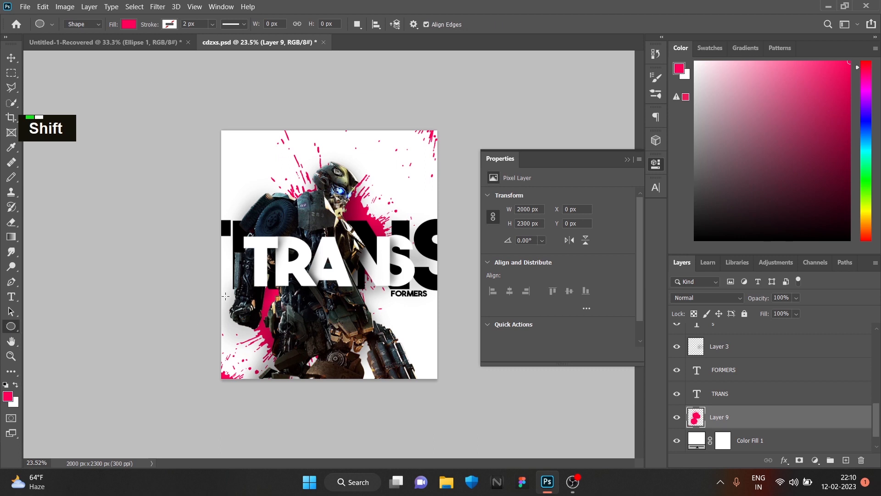
left_click_drag(225, 290, 308, 372)
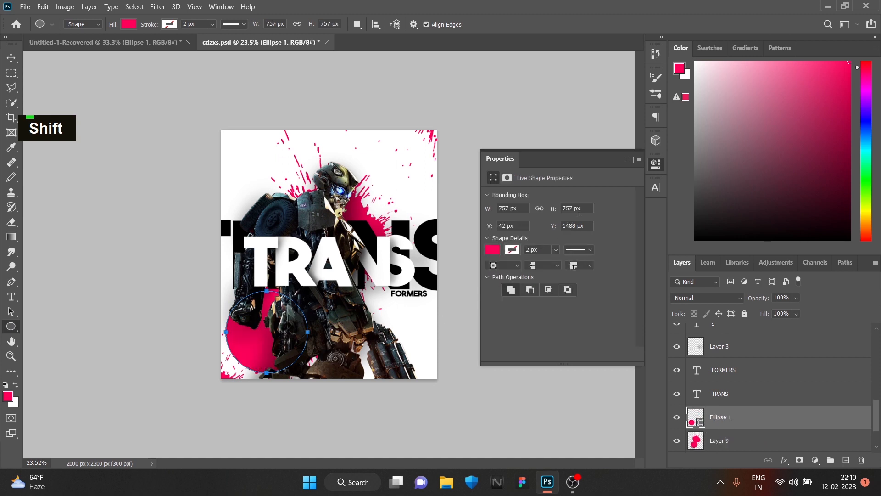
left_click_drag(747, 420, 758, 323)
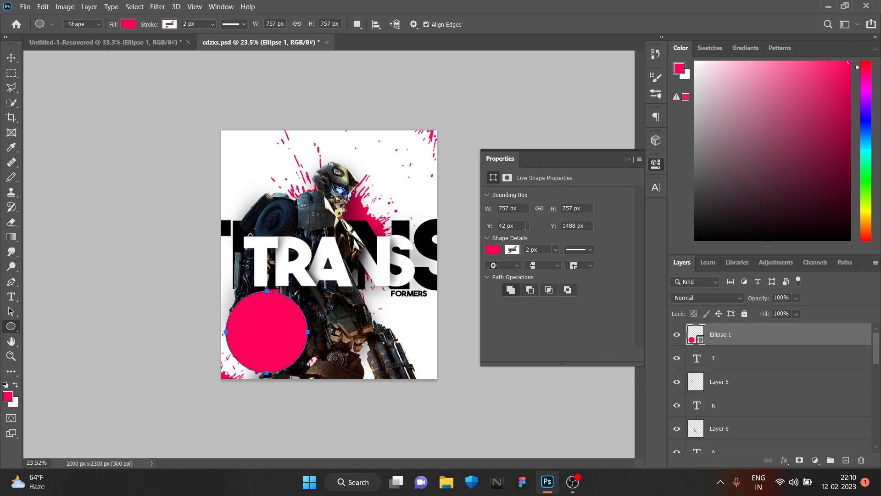
Shift the pink circle up and left over the poster's edge and apply a Gaussian Blur smart filter with a 10 px radius
left_click(493, 250)
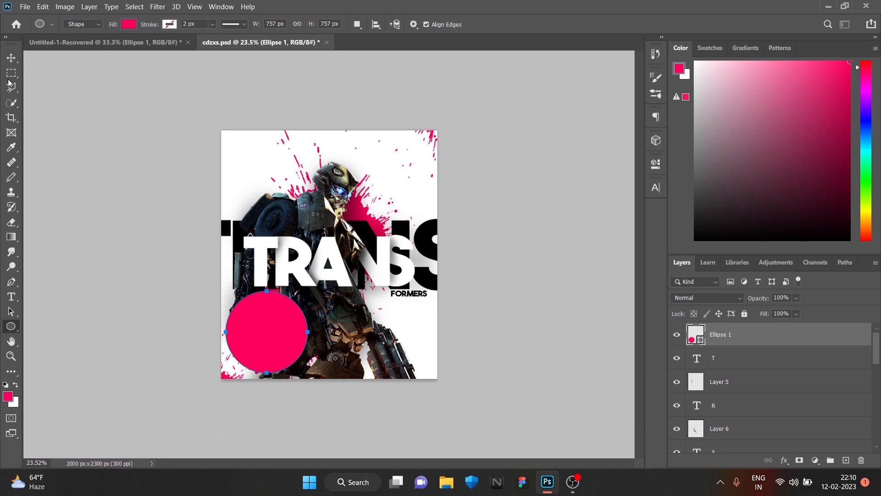
left_click(11, 58)
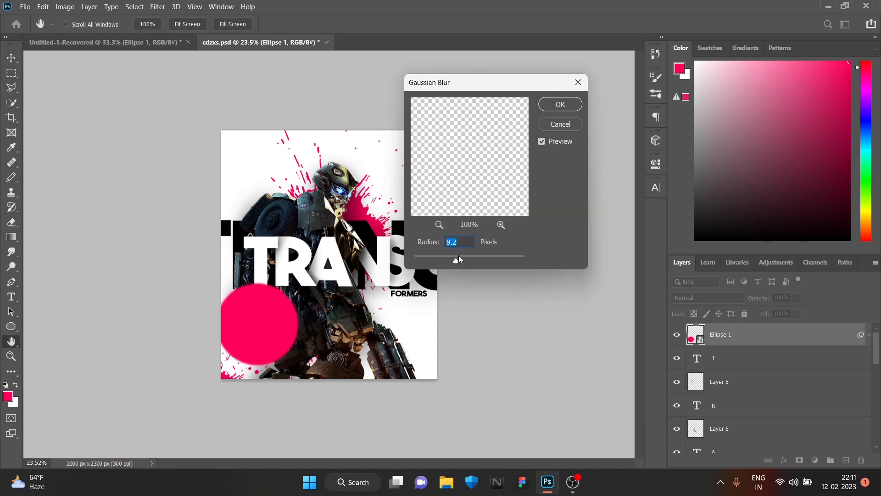
left_click_drag(458, 256, 461, 256)
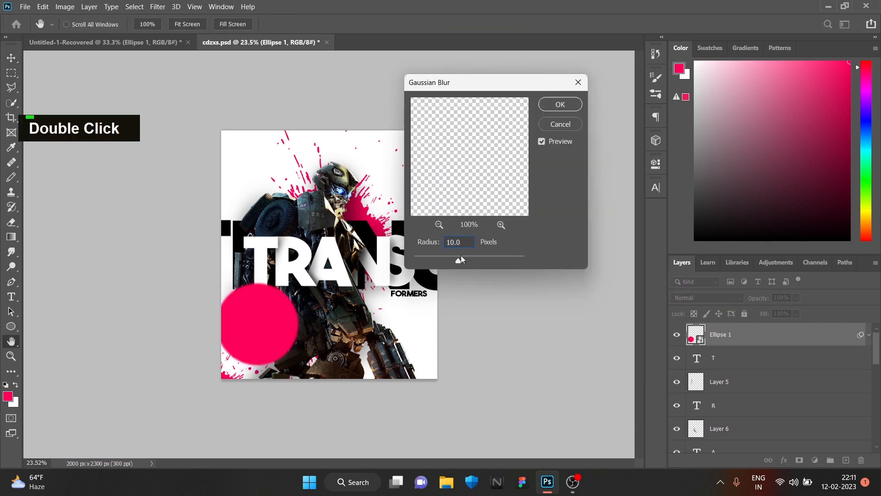
left_click(560, 104)
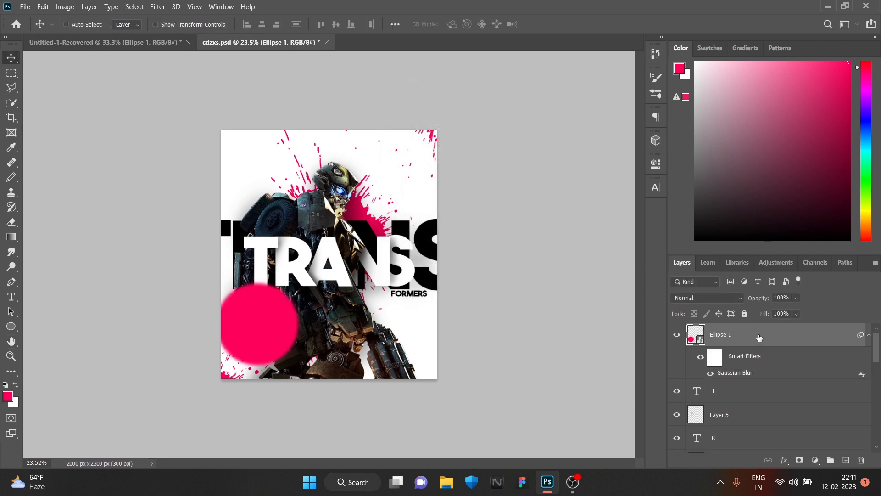
Duplicate the blurred pink circle, enlarge the copy to 293.52% over the poster's upper-right corner and set its Gaussian Blur radius to 42.9 px
key("ctrl+j")
left_click_drag(265, 331, 419, 352)
key("ctrl+t")
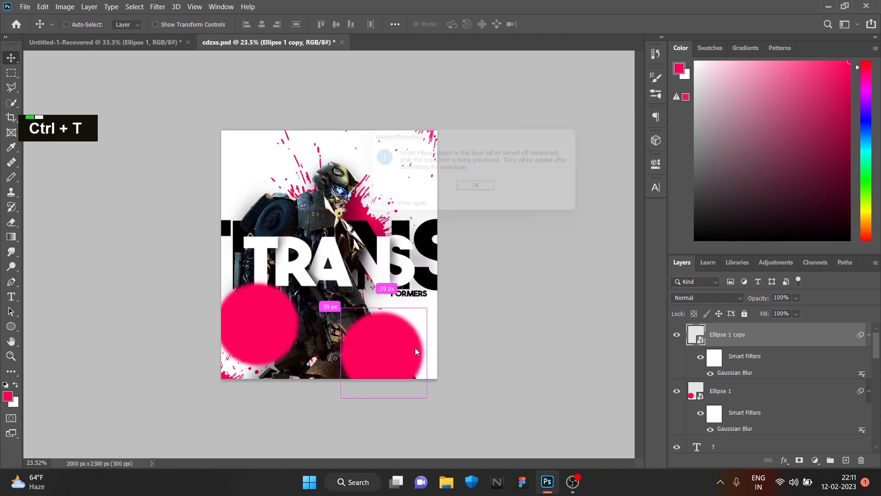
left_click(489, 190)
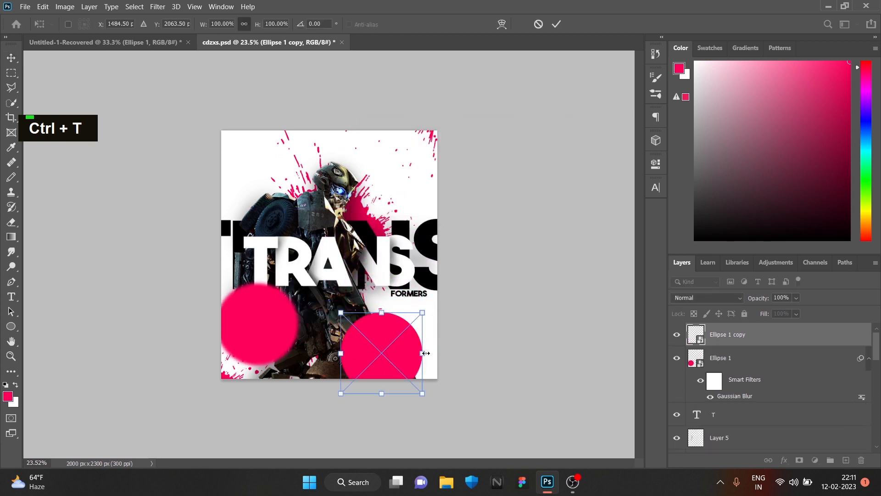
left_click_drag(425, 330, 584, 300)
left_click_drag(495, 319, 470, 37)
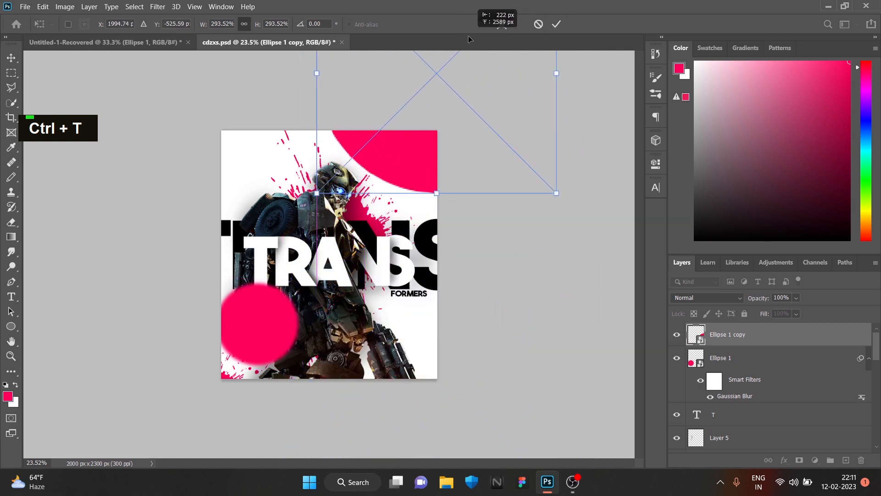
left_click(556, 24)
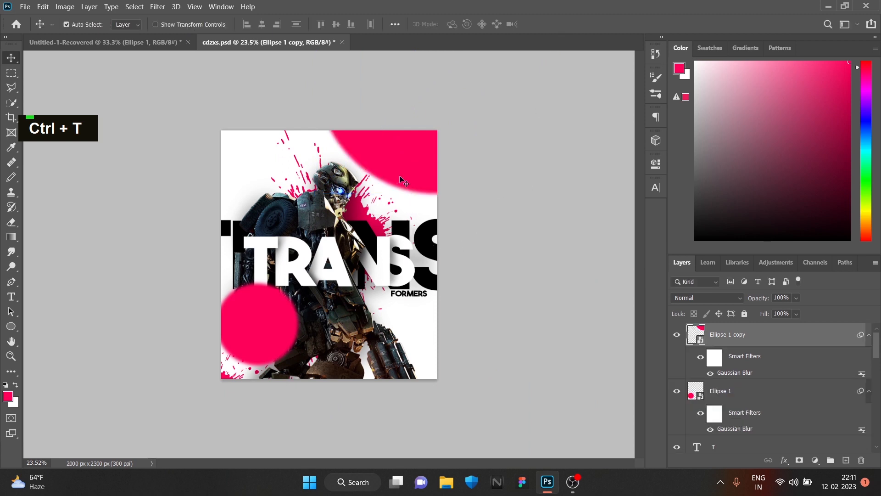
double_click(743, 372)
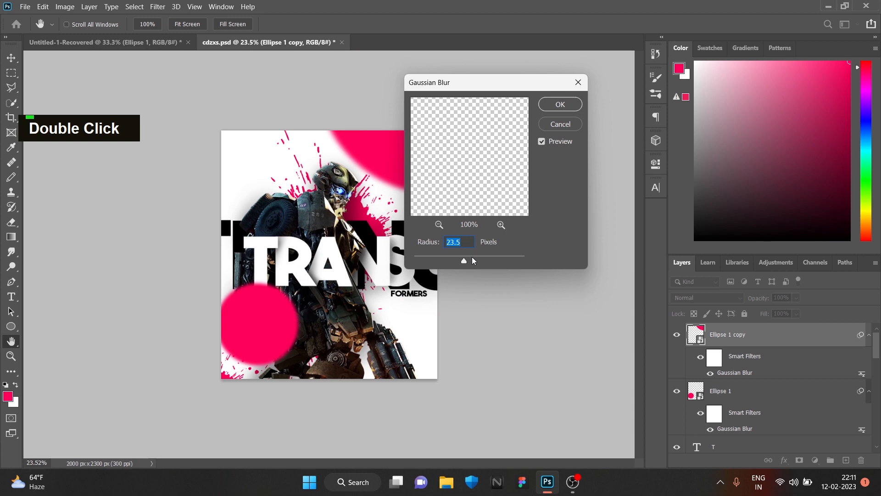
left_click(559, 105)
Trim the quick selection of the robot around its lower legs and cannon, and copy the selected part to a new layer
scroll(337, 358, "down", 1)
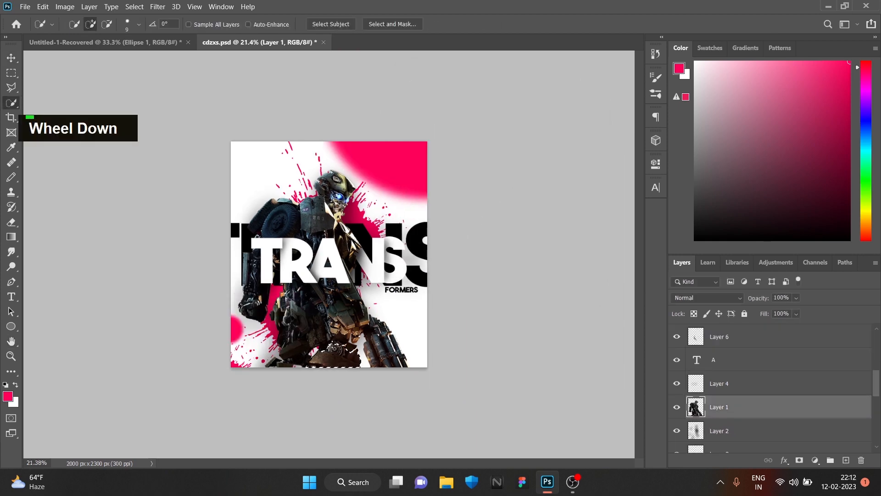
scroll(324, 344, "up", 9)
mouse_move(341, 390)
left_mouse_down()
mouse_move(340, 338)
mouse_move(430, 326)
left_mouse_up()
left_click_drag(232, 385, 270, 315)
scroll(270, 304, "down", 5)
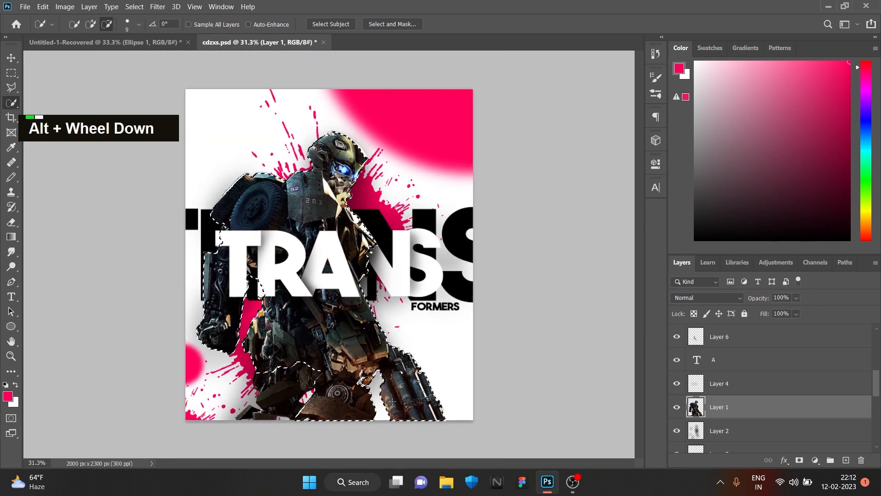
left_click_drag(389, 383, 437, 409)
key("ctrl+j")
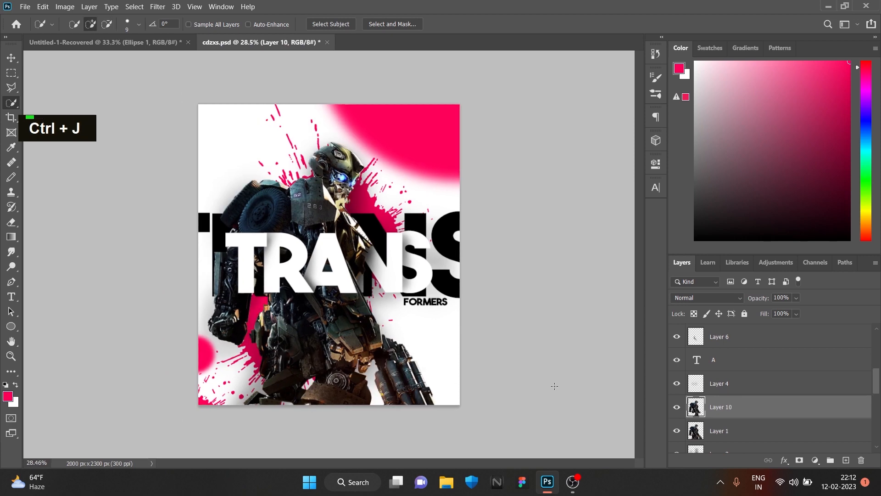
Draw a pink-red band of 2150 × 281 px across the poster's bottom edge and place it beneath the copied robot layer
right_click(11, 326)
left_click(43, 327)
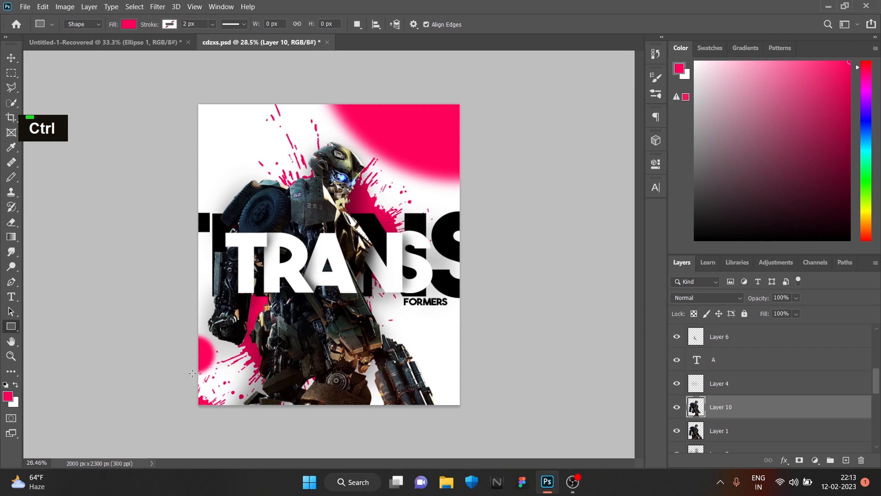
left_click_drag(196, 375, 470, 408)
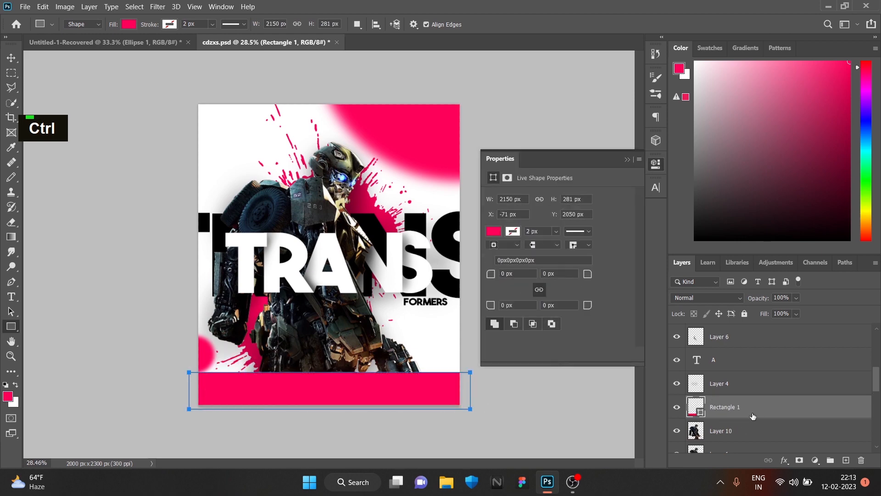
left_click_drag(752, 415, 752, 439)
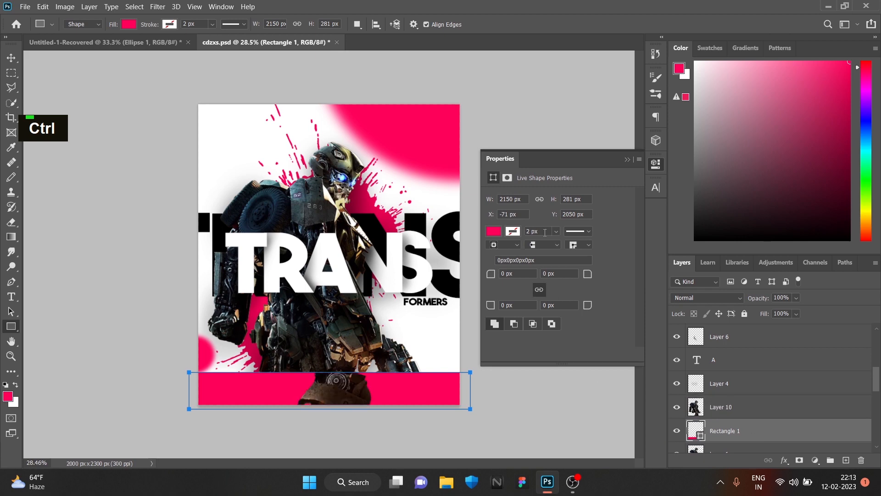
left_click(627, 160)
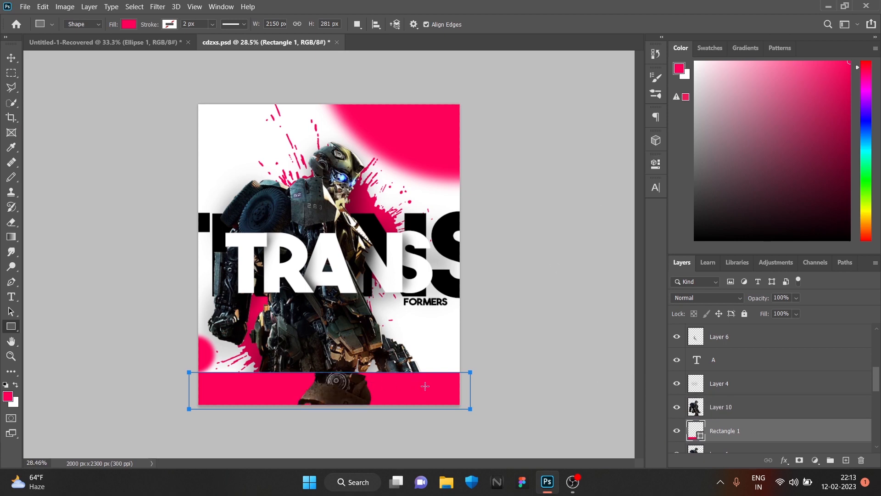
left_click(11, 58)
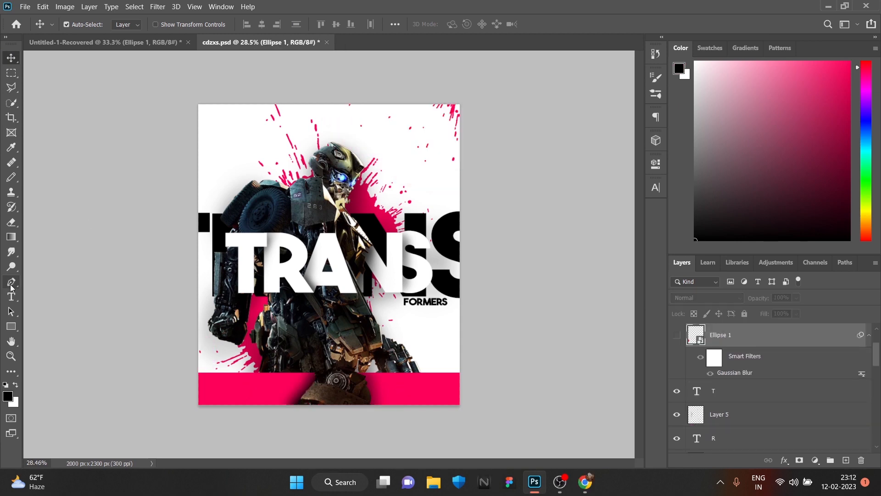
Add the black text BUMBLEBEE in The Bold Font at 14.88 pt beside the robot's shoulder
left_click(12, 296)
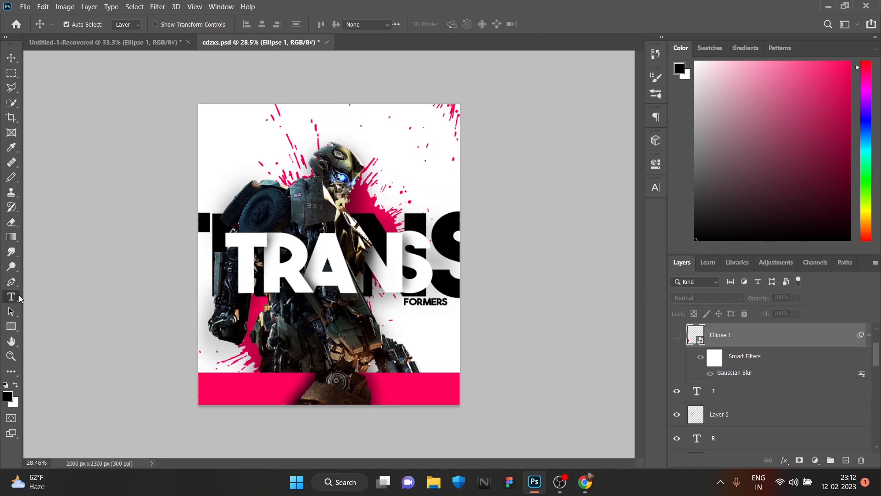
left_click(215, 180)
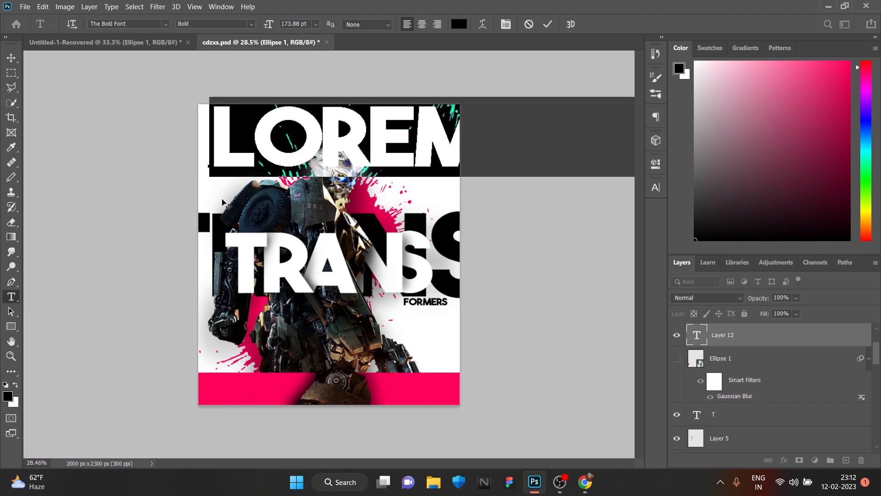
left_click(656, 187)
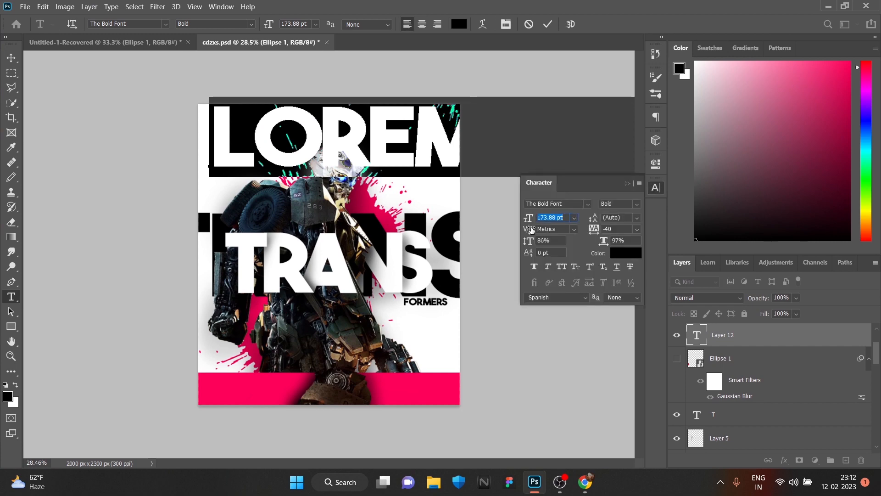
left_click_drag(527, 220, 437, 244)
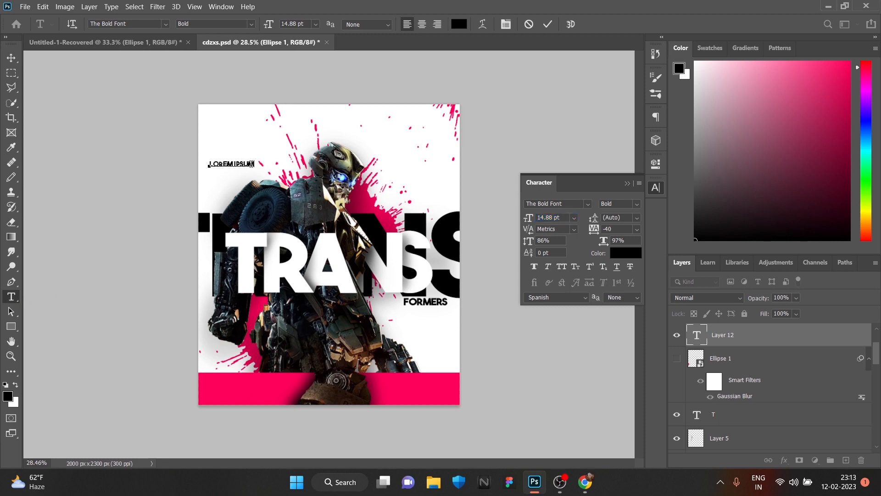
key("BackSpace")
key("BackSpace")
key("BackSpace")
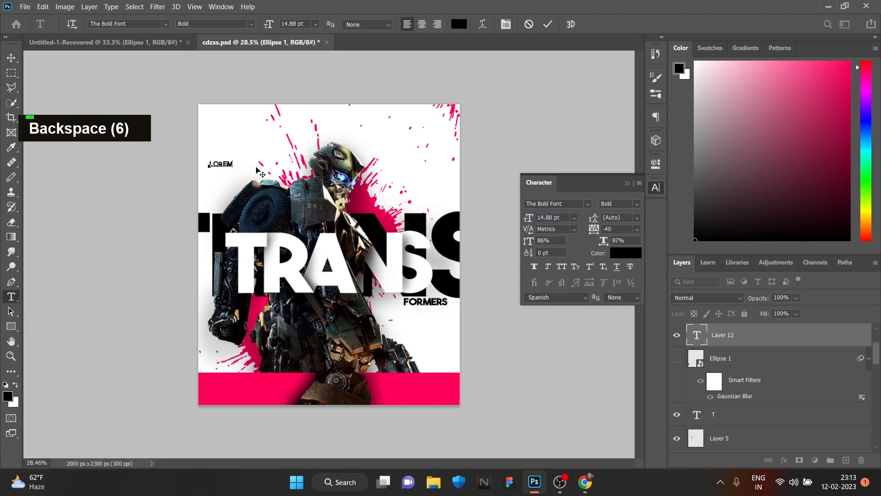
key("shift")
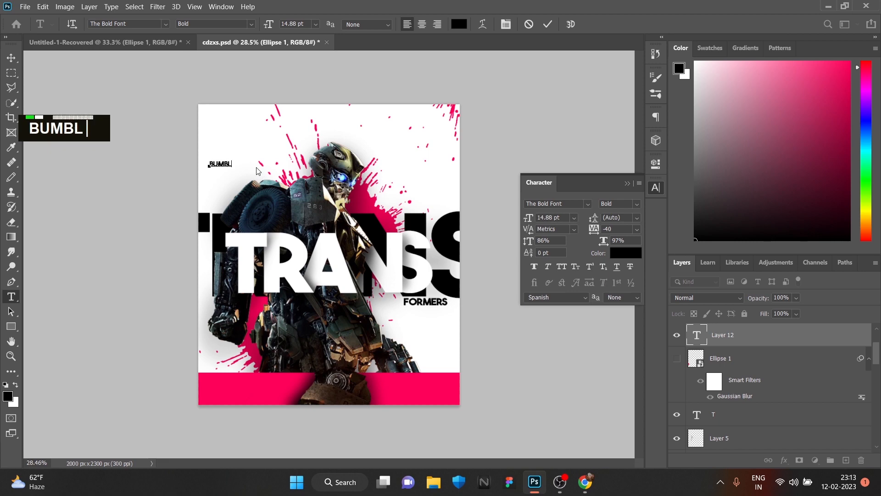
type("BUMBLEBEE")
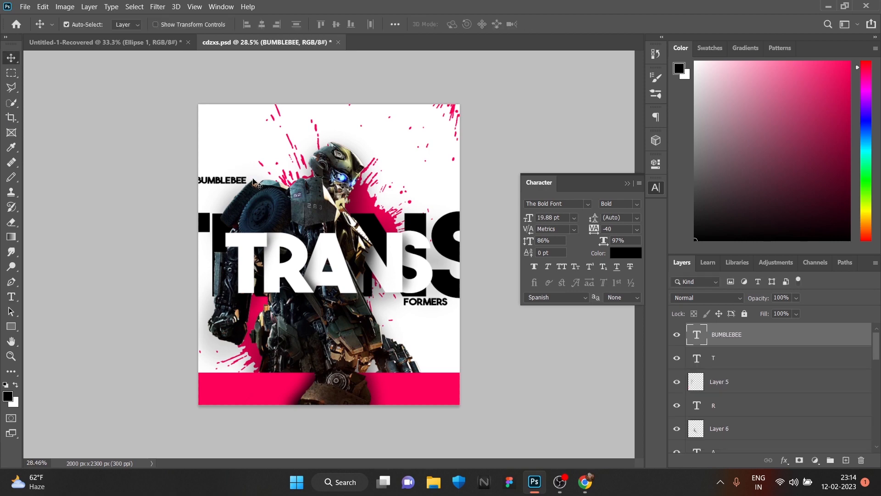
Rotate the BUMBLEBEE text by -90° and position it along the poster's left edge beside the white TRANS lettering
key("ctrl+t")
left_click_drag(268, 181, 206, 266)
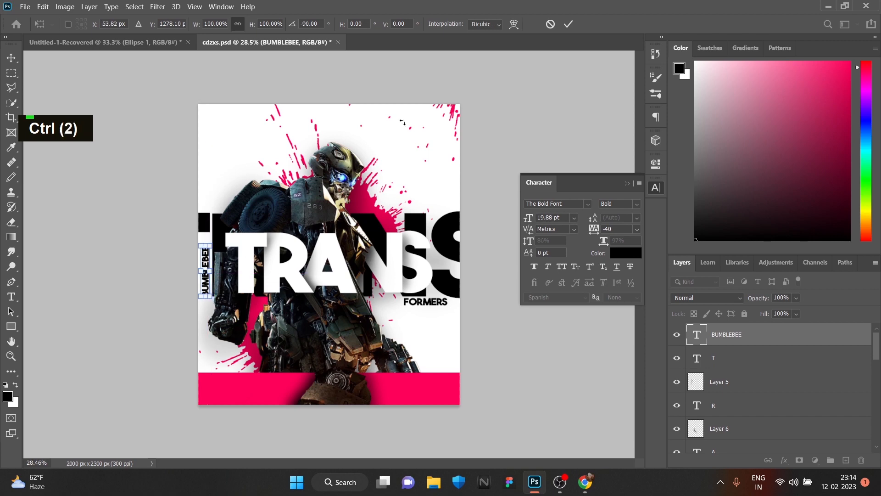
left_click(568, 24)
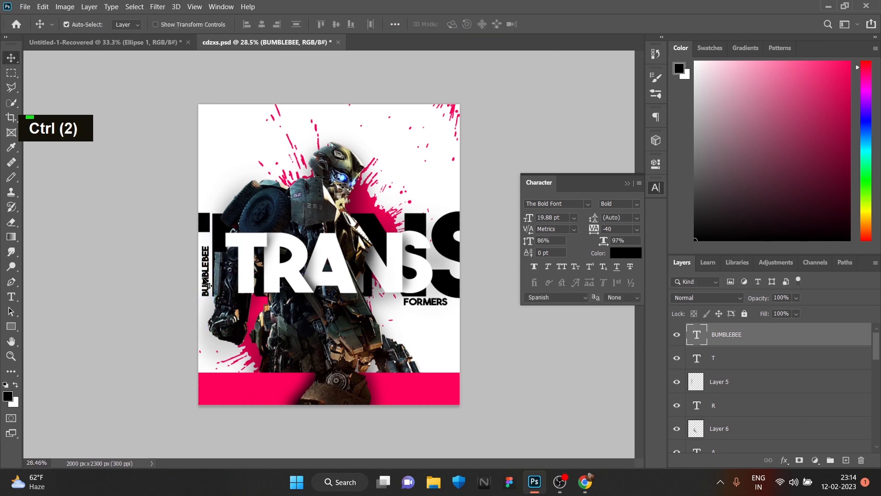
left_click_drag(209, 284, 206, 278)
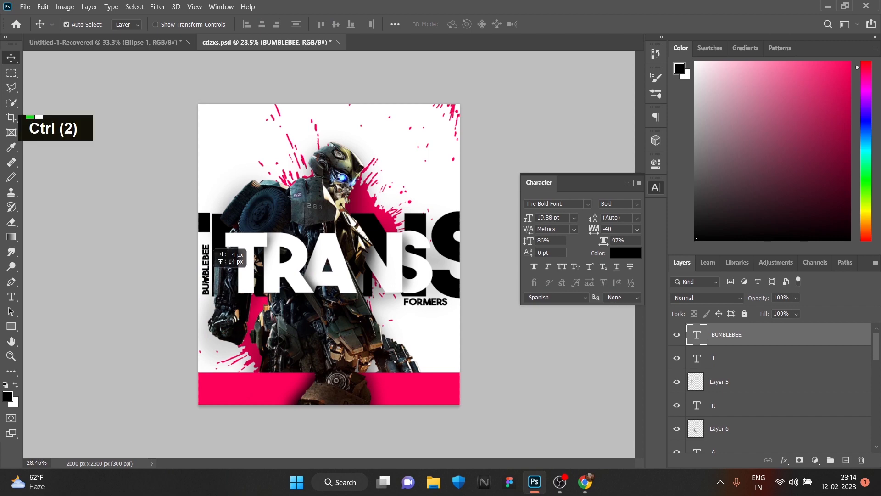
Draw a 92 × 399 px upright rectangle over the left part of the pink band and fill it with white
scroll(334, 301, "down", 2)
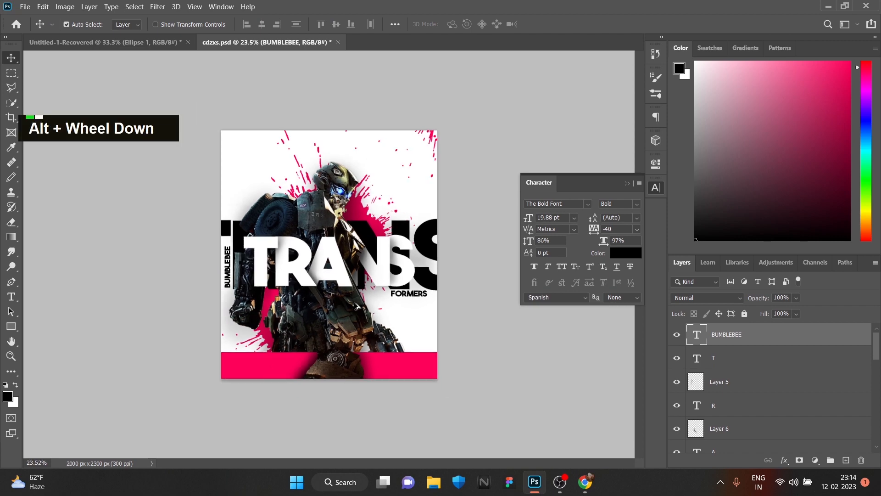
scroll(362, 306, "up", 1)
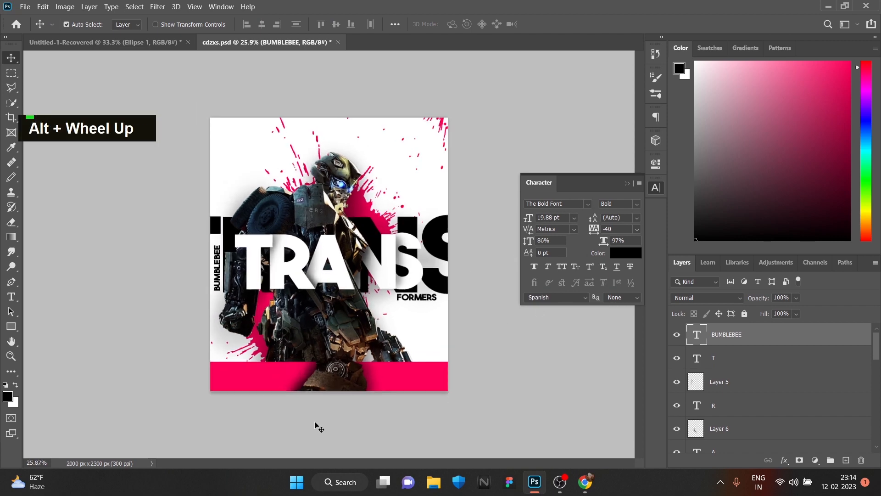
left_click(13, 328)
left_click_drag(246, 368, 234, 415)
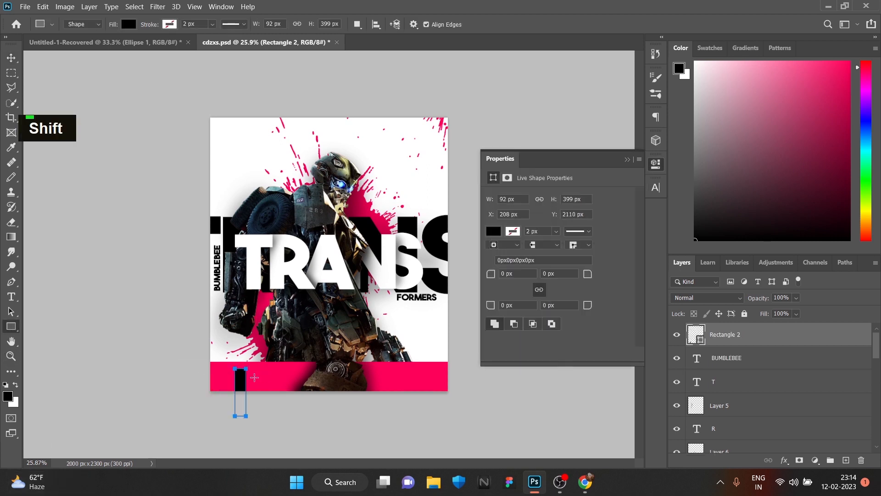
left_click(493, 231)
left_click(556, 292)
left_click(605, 225)
Tilt the white bar at the band's left end and duplicate it four times as evenly spaced diagonal stripes
key("ctrl+t")
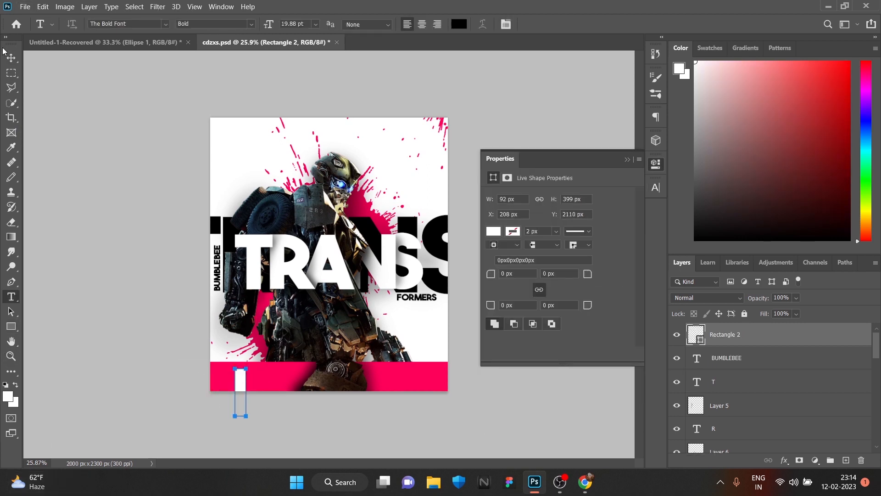
left_click_drag(257, 419, 239, 422)
left_click_drag(244, 384, 215, 394)
left_click_drag(219, 378, 298, 385)
left_click(568, 25)
key("ctrl+j")
key("ctrl+j")
key("ctrl+j")
key("ctrl+j")
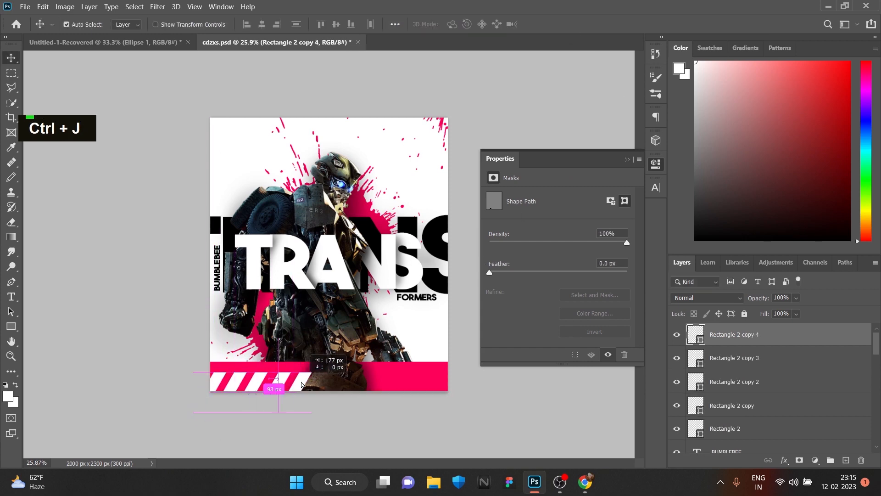
Draw a white 45 × 162 px upright rectangle near the right end of the pink band
scroll(579, 387, "up", 8)
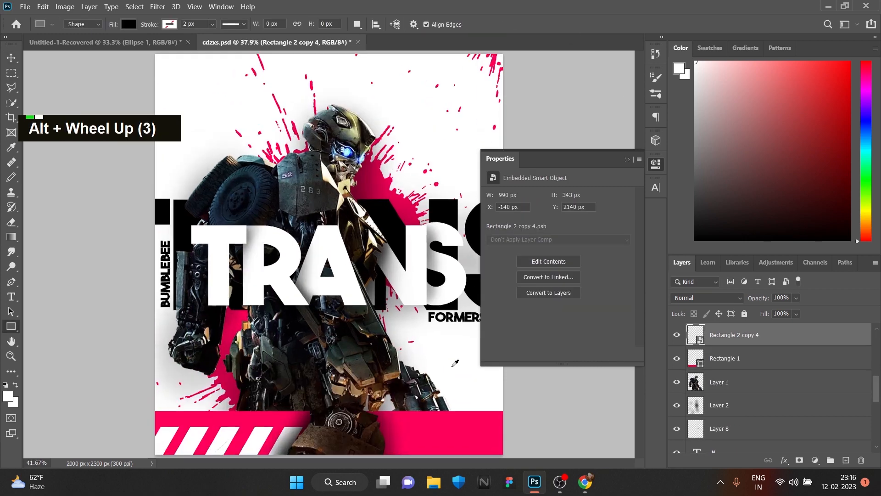
key("space")
mouse_move(579, 387)
left_mouse_down()
mouse_move(460, 319)
mouse_move(447, 280)
left_mouse_up()
left_click_drag(396, 335, 408, 376)
left_click(494, 232)
left_click(495, 291)
left_click(626, 163)
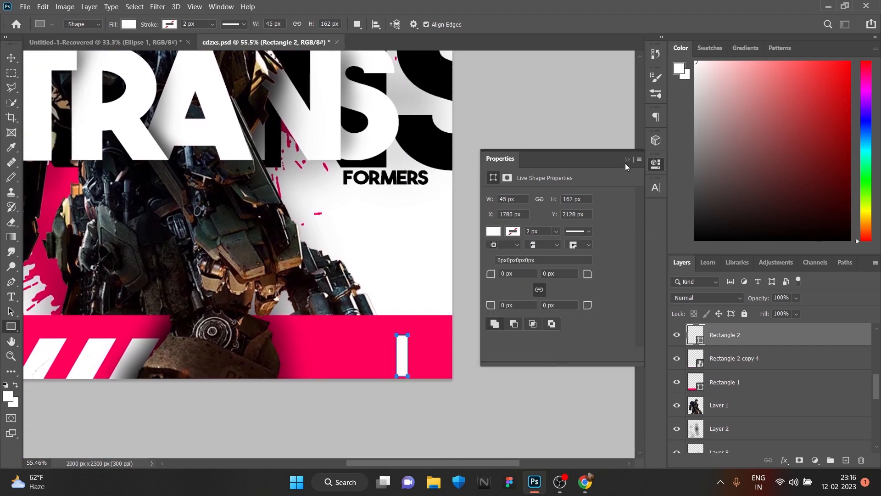
Rotate the small white bar by -90° and place it horizontally near the upper-right corner of the pink band
key("v")
key("ctrl+t")
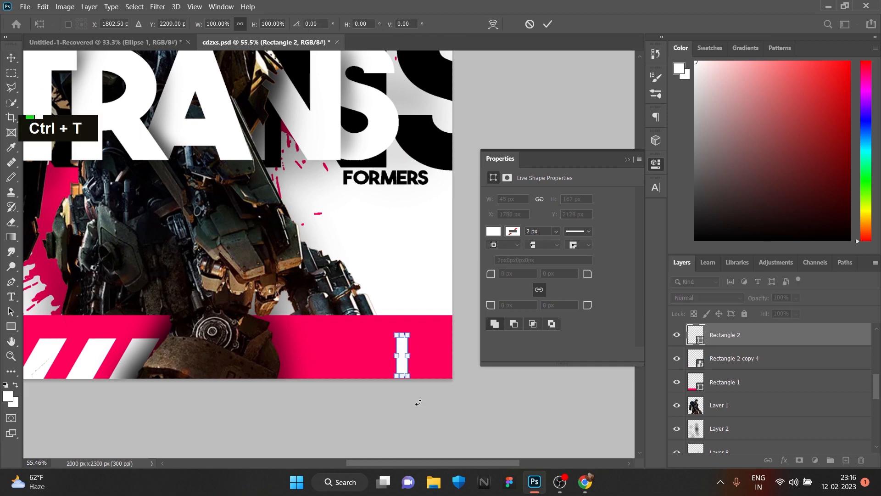
left_click_drag(416, 392, 453, 337)
left_click_drag(413, 356, 427, 338)
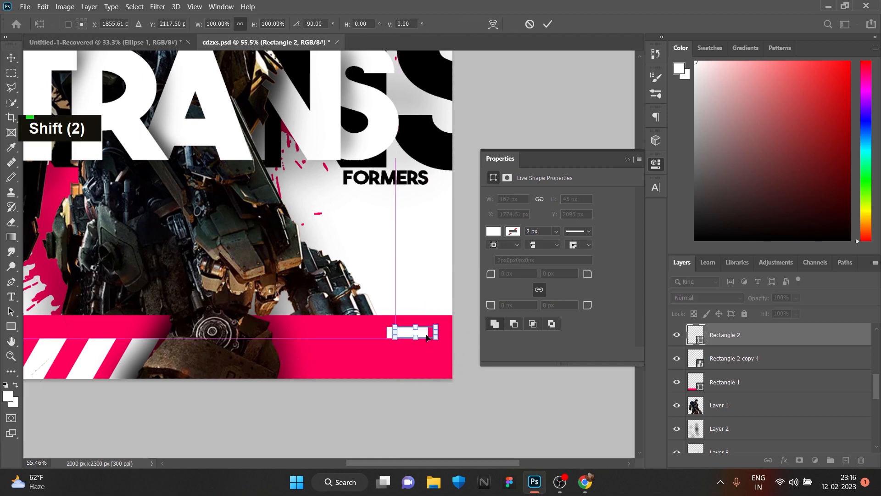
left_click(548, 26)
Duplicate the horizontal white bar and turn the copy upright at its right end to form an arrowhead corner
key("ctrl+j")
key("ctrl+t")
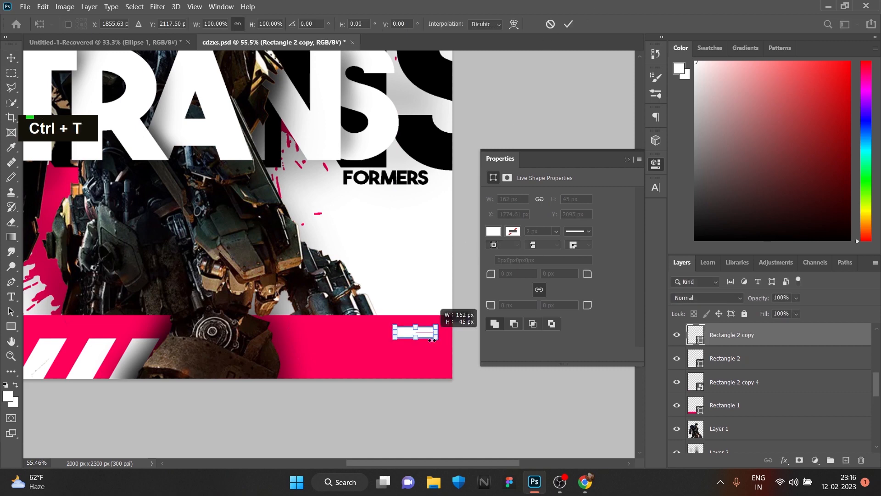
left_click_drag(441, 327, 435, 359)
left_click(568, 24)
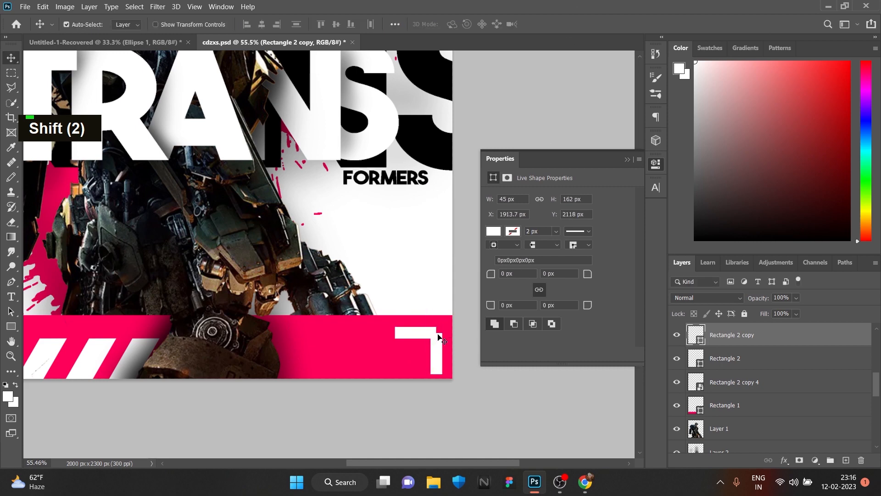
left_click(11, 326)
mouse_move(408, 345)
left_mouse_down()
mouse_move(419, 356)
mouse_move(410, 390)
mouse_move(419, 349)
mouse_move(423, 358)
mouse_move(437, 334)
mouse_move(398, 384)
mouse_move(436, 333)
mouse_move(417, 356)
left_mouse_up()
key("v")
key("ctrl+z")
left_click(410, 391)
key("ctrl+z")
key("ctrl+z")
Add a new layer and draw a white rectangle that fills the gap in the arrowhead's corner
left_click(845, 460)
left_click(11, 326)
left_click(494, 231)
left_click(492, 267)
left_click(628, 159)
key("v")
left_click(14, 332)
key("v")
Duplicate the upright white bar and rotate the copy diagonally into the arrowhead's corner as the arrow's shaft
left_click(437, 361)
key("ctrl+j")
key("ctrl+t")
key("ctrl+z")
left_click(547, 24)
left_click(433, 206)
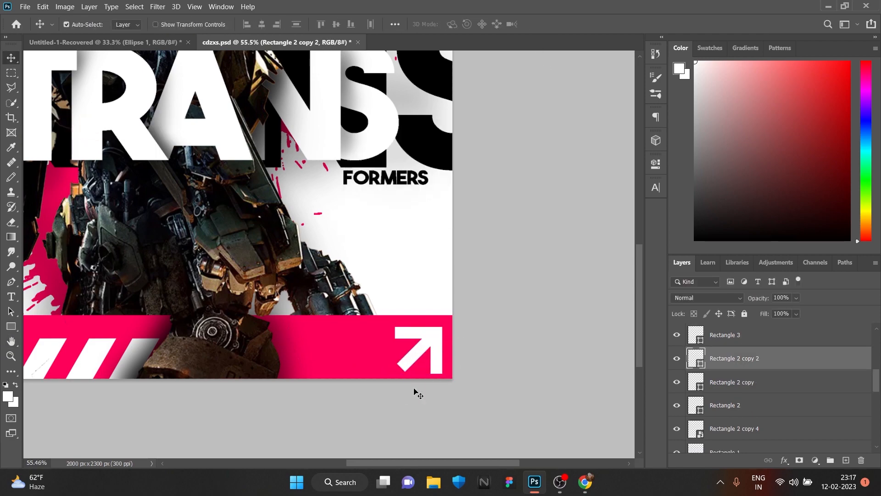
scroll(415, 391, "up", 1)
scroll(435, 328, "up", 3)
scroll(380, 357, "down", 1)
scroll(425, 390, "down", 5)
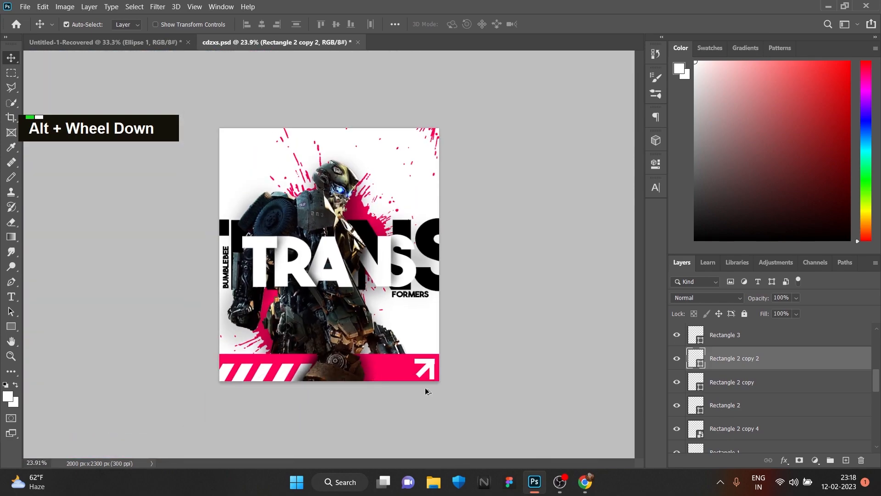
Nudge the arrowhead's upright white bar slightly upward so it lines up with the rest of the arrow
scroll(426, 390, "up", 3)
left_click(478, 427)
scroll(487, 427, "up", 9)
left_click_drag(457, 411, 468, 293)
left_click_drag(417, 361, 417, 353)
scroll(358, 351, "down", 6)
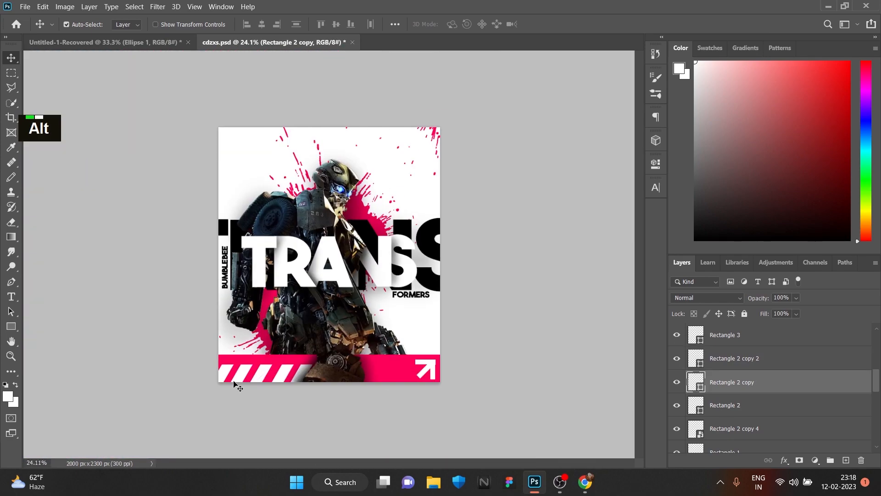
scroll(314, 272, "up", 1)
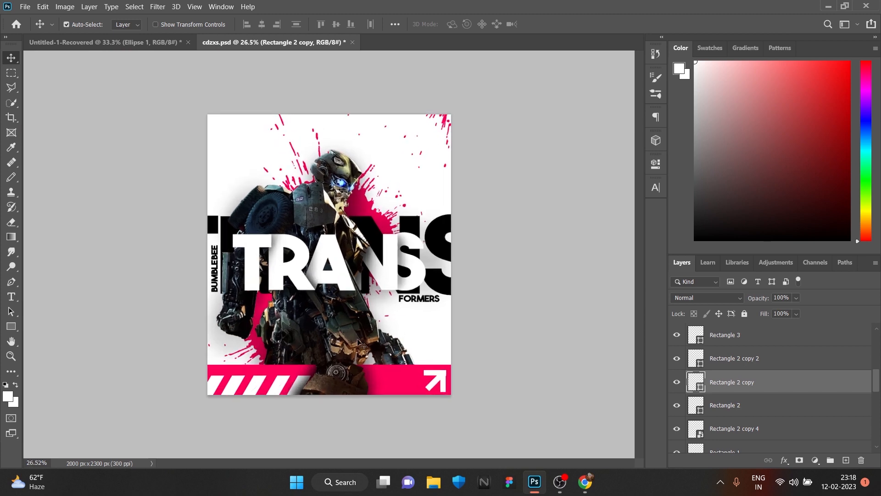
Select all layers from the BUMBLEBEE text down to the lowest one and convert them into a single smart object
scroll(204, 230, "down", 1)
scroll(202, 225, "up", 1)
left_click(743, 341)
scroll(749, 347, "up", 3)
left_click(755, 340)
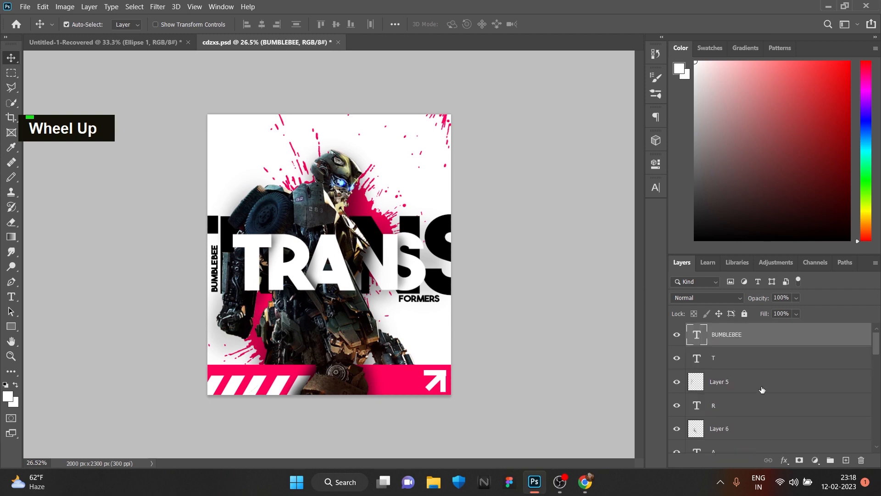
scroll(771, 402, "down", 8)
left_click(782, 439, "shift")
right_click(783, 439)
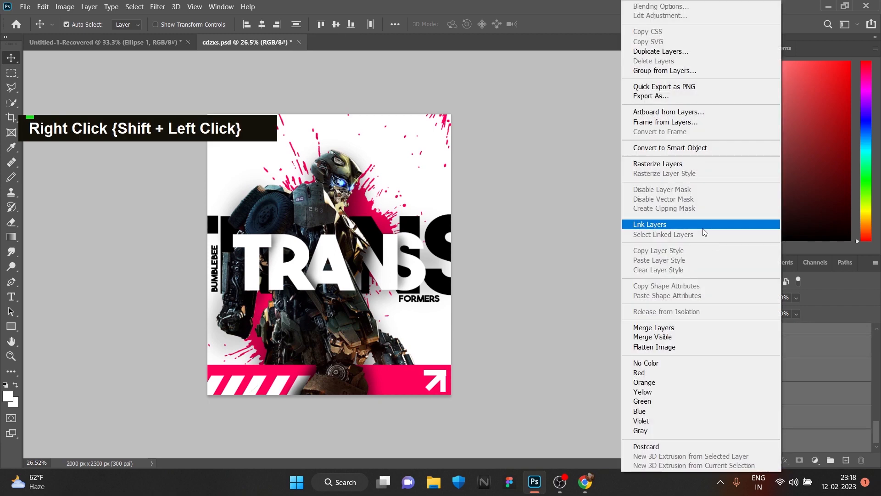
left_click(689, 147)
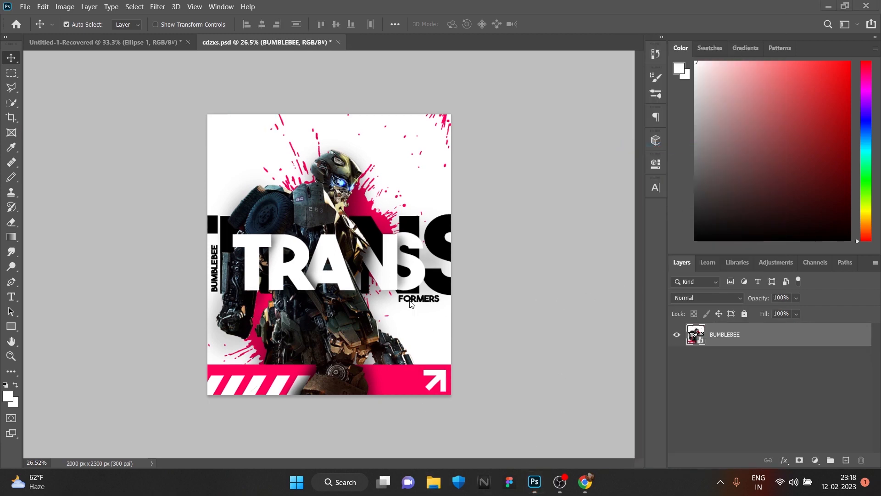
Place the light grey concrete texture image from the kits texture folder on the Data (D:) drive into the poster
key("super+e")
scroll(537, 181, "down", 4)
left_click(538, 215)
scroll(705, 140, "down", 2)
scroll(698, 139, "up", 2)
double_click(681, 139)
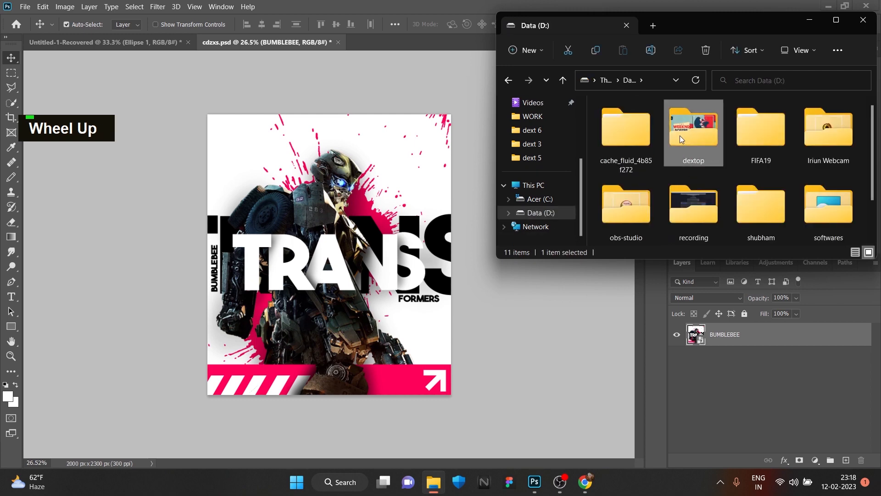
double_click(679, 136)
double_click(781, 198)
double_click(760, 130)
double_click(759, 133)
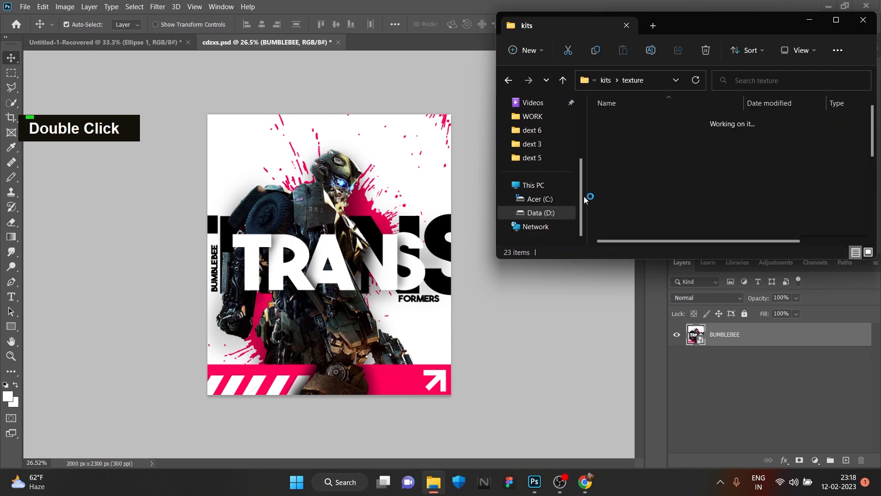
scroll(688, 161, "down", 2)
left_click_drag(632, 203, 366, 279)
Stretch the placed concrete texture non-proportionally to all four canvas edges and apply the transform
key("shift")
key("shift")
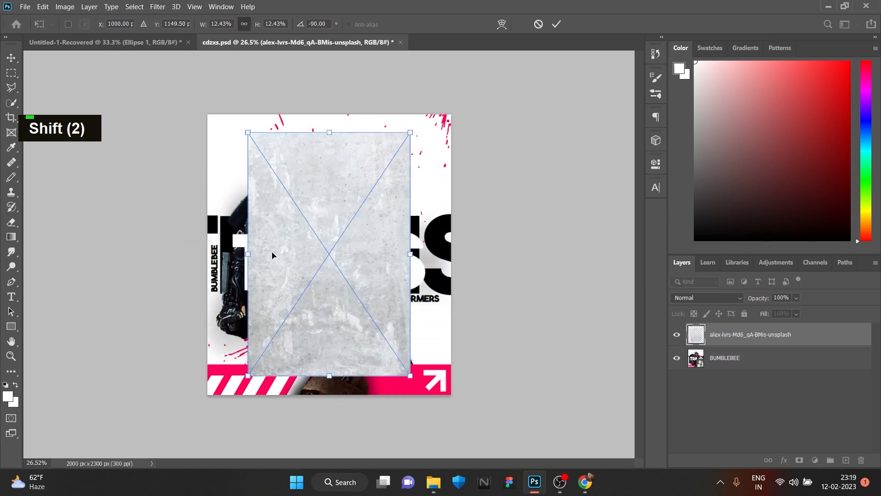
left_click_drag(247, 253, 208, 253)
left_click_drag(410, 253, 450, 254)
left_click_drag(326, 375, 329, 393)
left_click_drag(329, 132, 329, 114)
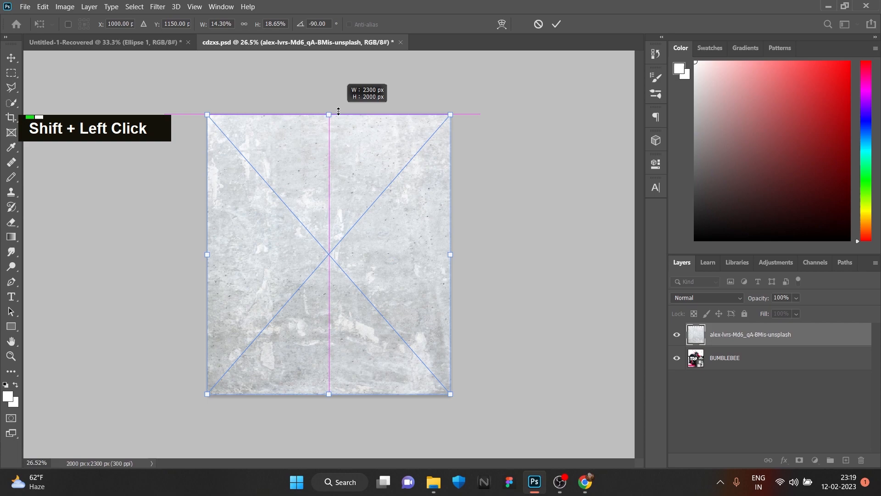
left_click(559, 28)
Set the concrete texture layer's blend mode to Darker Color
left_click(758, 394)
left_click(756, 339)
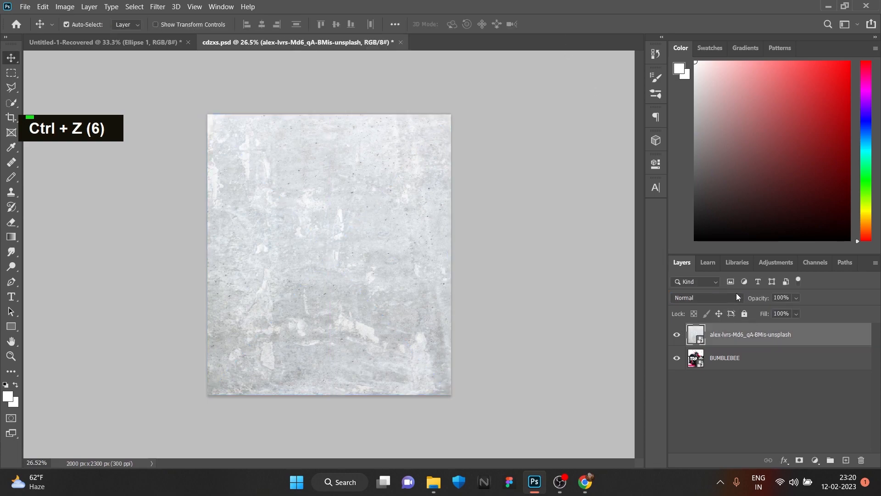
left_click(736, 297)
left_click(721, 248)
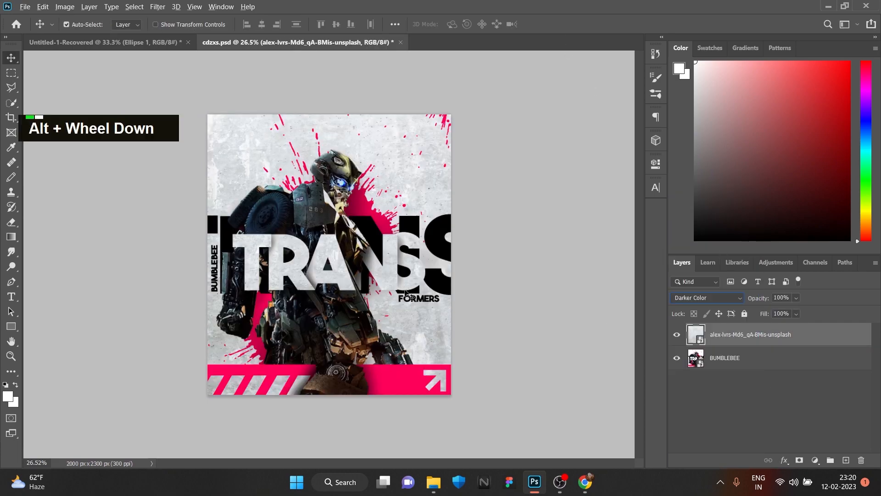